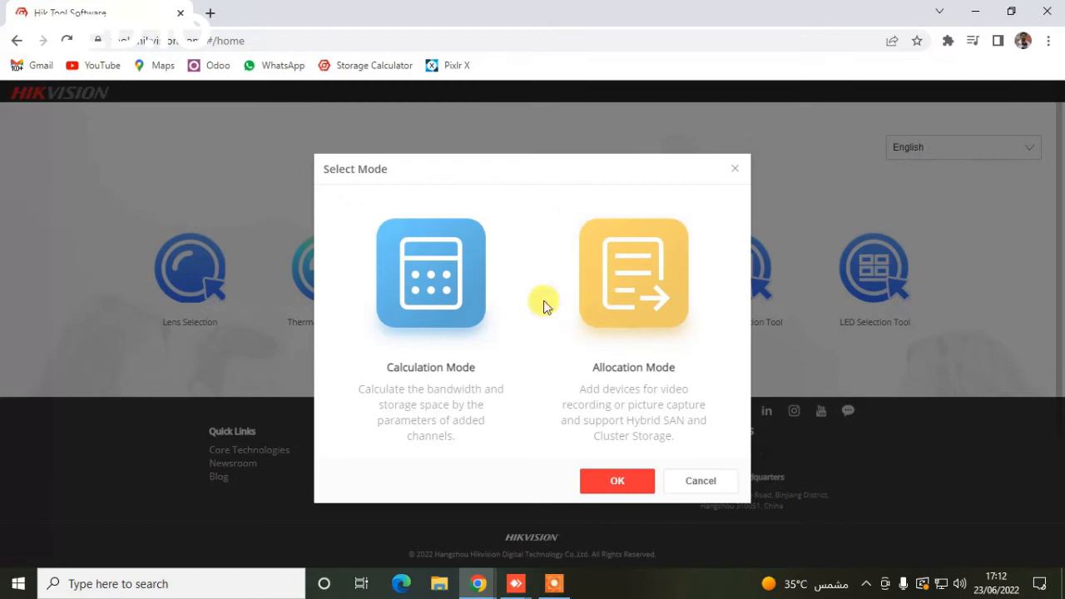
- Open the storage calculator in Calculation Mode and add a channel entry to the device list
{"action": "left_click", "coordinate": [424, 283]}
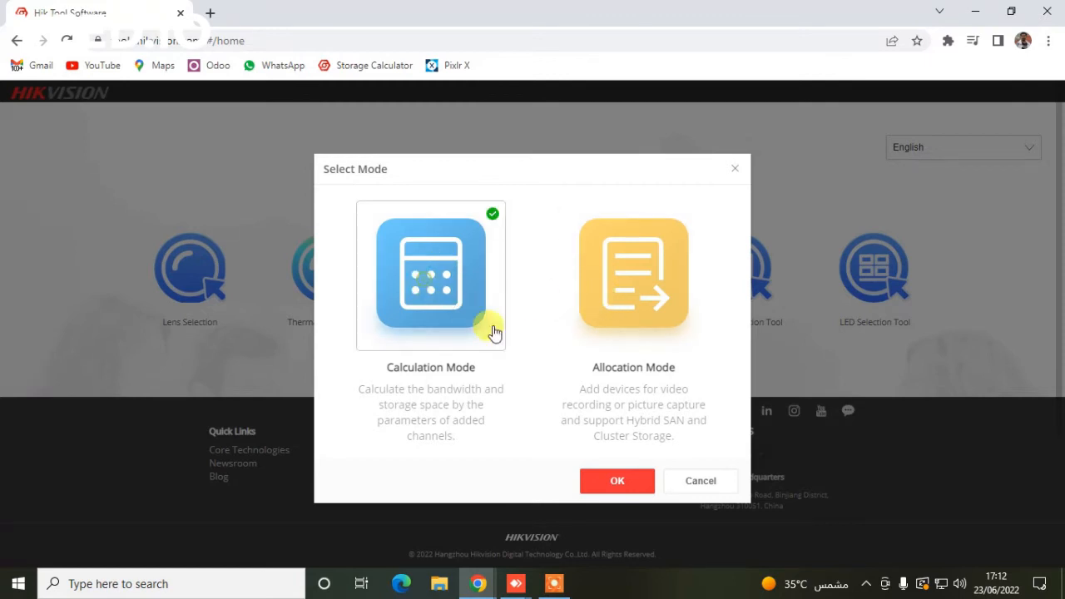
{"action": "left_click", "coordinate": [609, 487]}
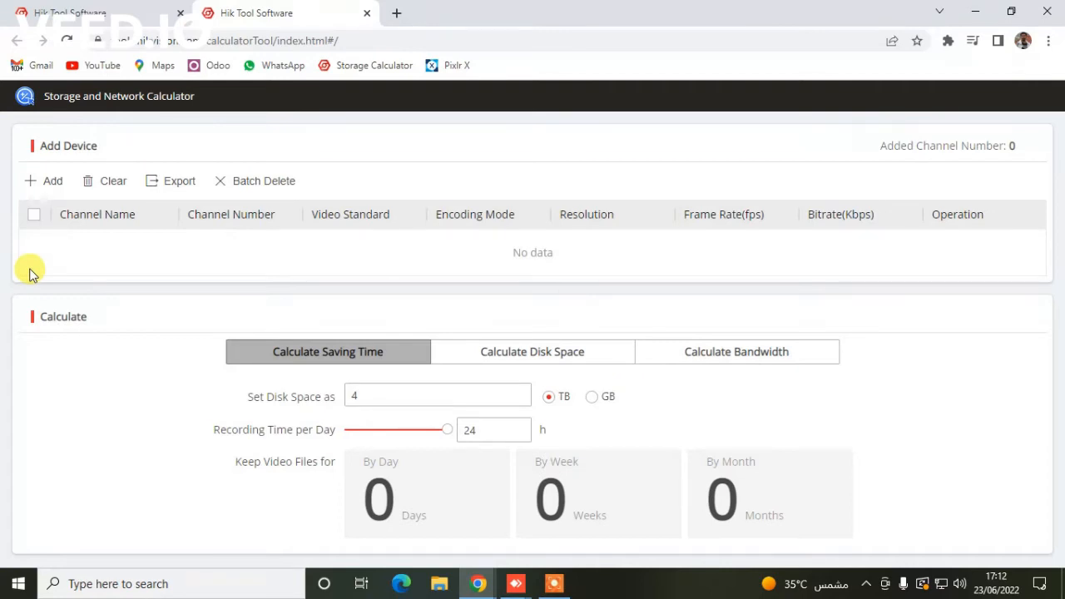
{"action": "left_click", "coordinate": [46, 187]}
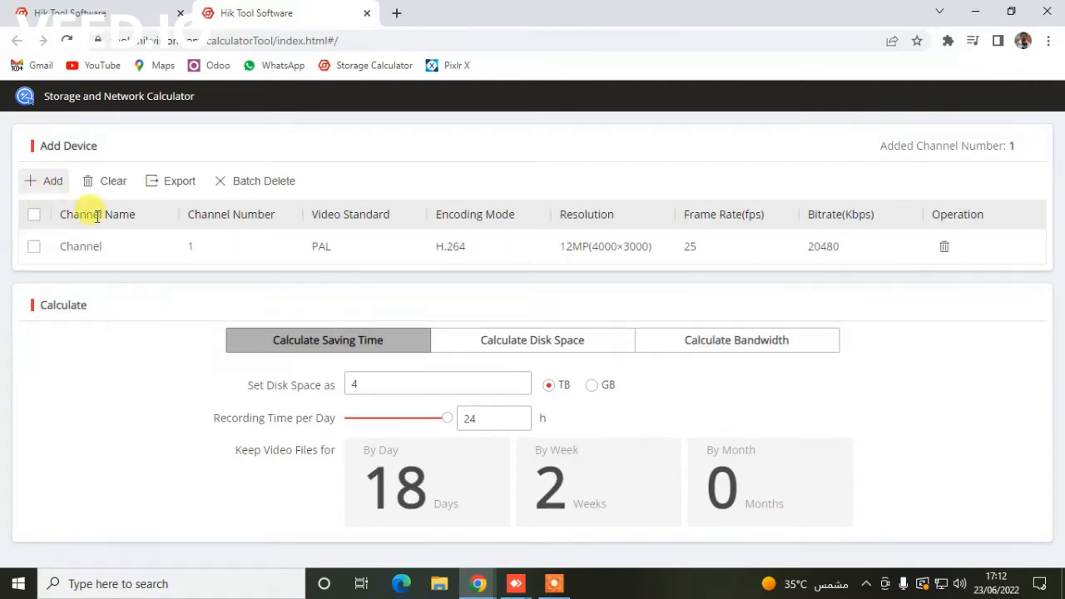
- Set the added channel entry's channel number to 16
{"action": "left_click", "coordinate": [204, 250]}
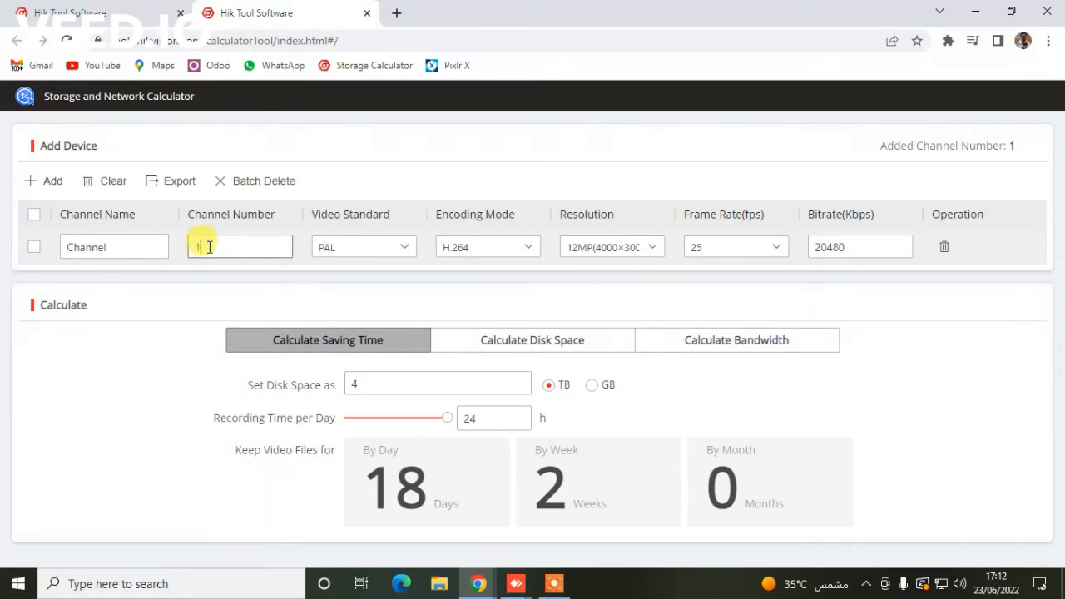
{"action": "key", "text": "BackSpace"}
{"action": "type", "text": "0"}
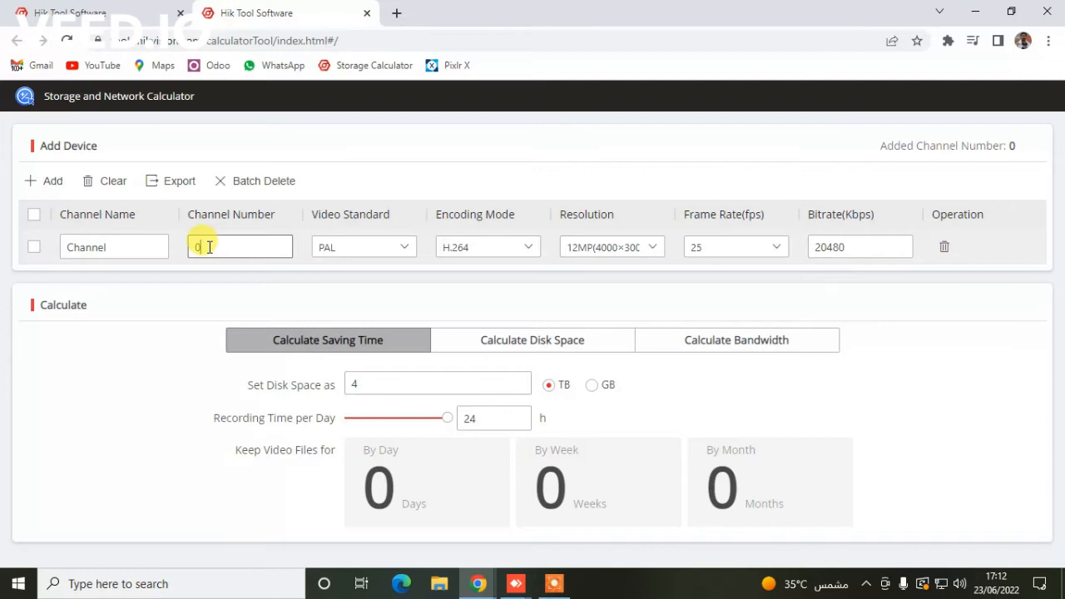
{"action": "key", "text": "BackSpace"}
{"action": "type", "text": "16"}
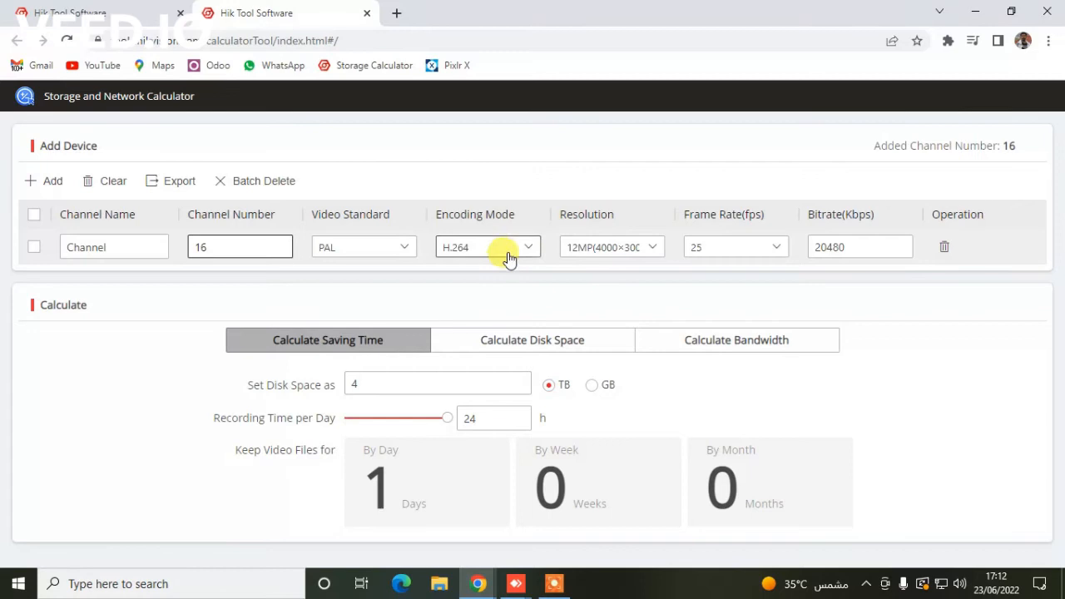
- Set the channel entry's resolution to 8MP (3840×2160) and its frame rate to 15 fps
{"action": "left_click", "coordinate": [652, 255]}
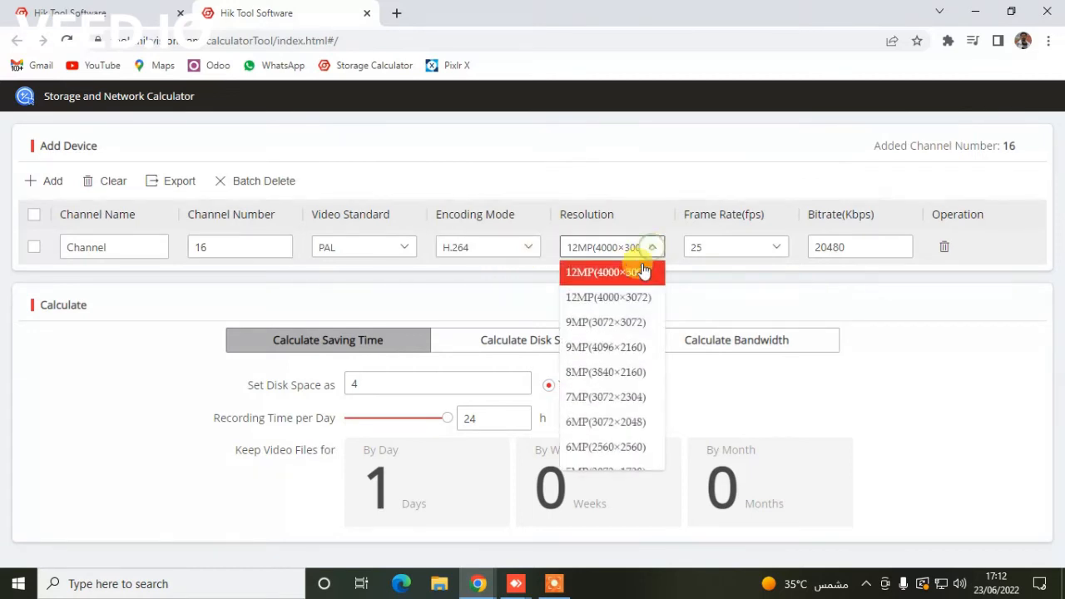
{"action": "scroll", "coordinate": [597, 420], "scroll_direction": "down", "scroll_amount": 2}
{"action": "scroll", "coordinate": [598, 423], "scroll_direction": "down", "scroll_amount": 3}
{"action": "scroll", "coordinate": [597, 423], "scroll_direction": "up", "scroll_amount": 6}
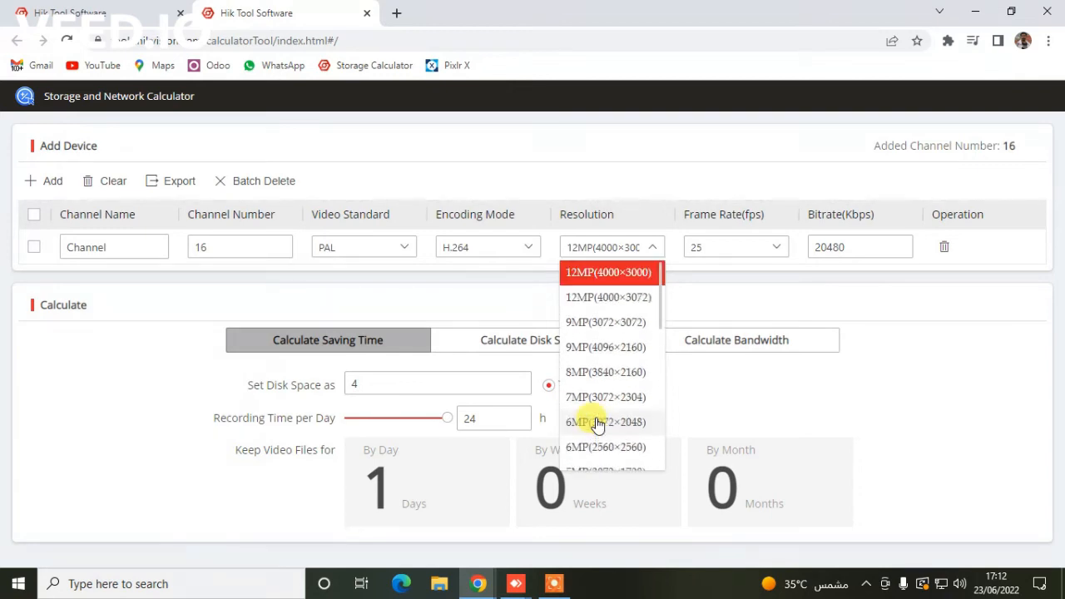
{"action": "left_click", "coordinate": [606, 376]}
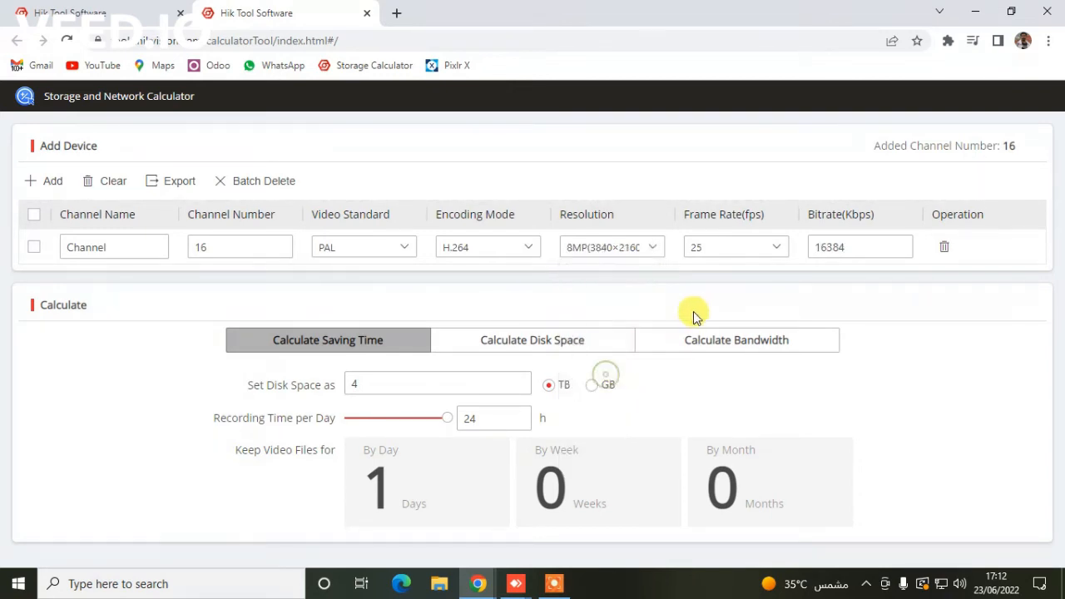
{"action": "left_click", "coordinate": [653, 252]}
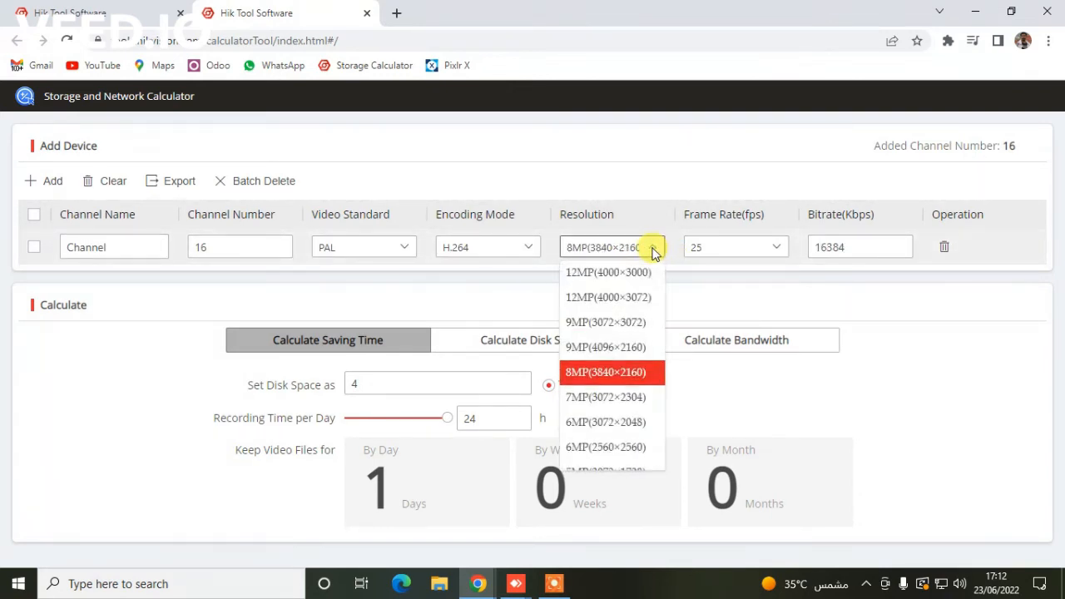
{"action": "left_click", "coordinate": [653, 252]}
{"action": "left_click", "coordinate": [781, 252]}
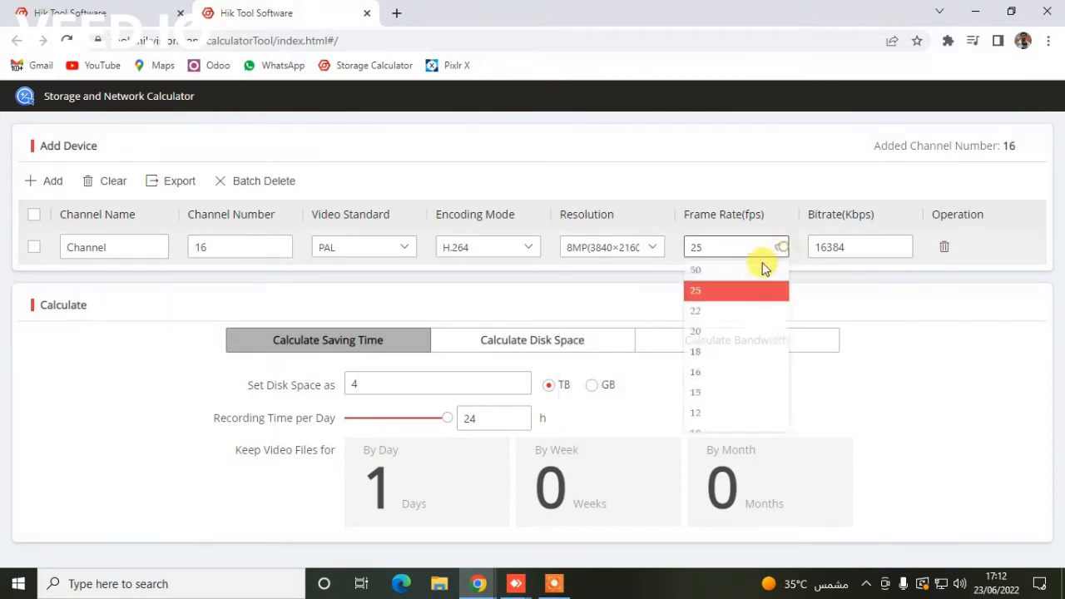
{"action": "left_click", "coordinate": [700, 422]}
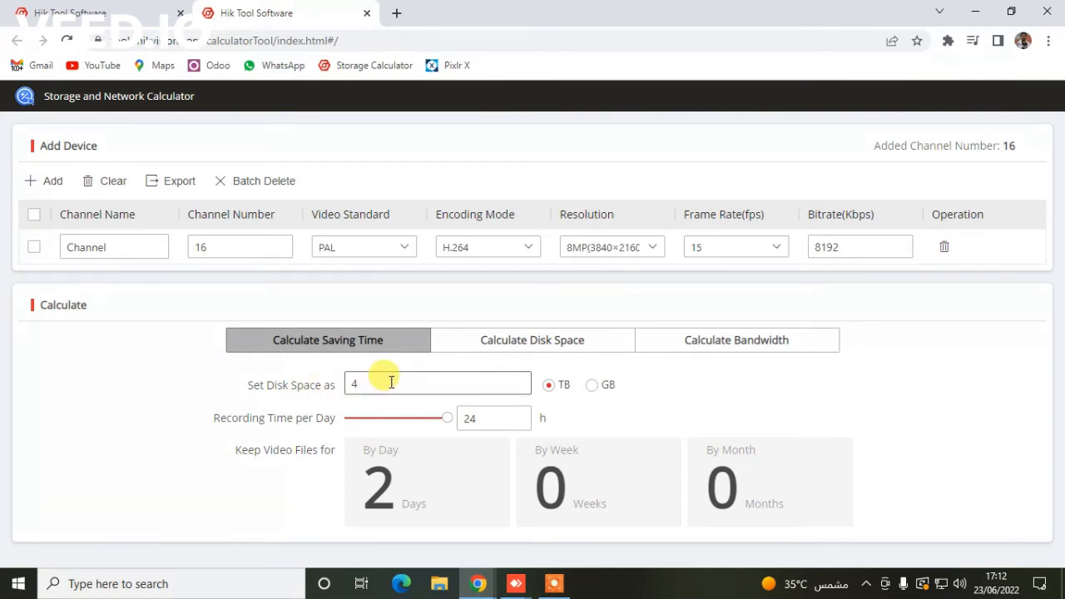
- In the saving time calculation, set the disk space to 16 TB and the recording time per day to 20 h
{"action": "left_click_drag", "start_coordinate": [391, 382], "coordinate": [287, 381]}
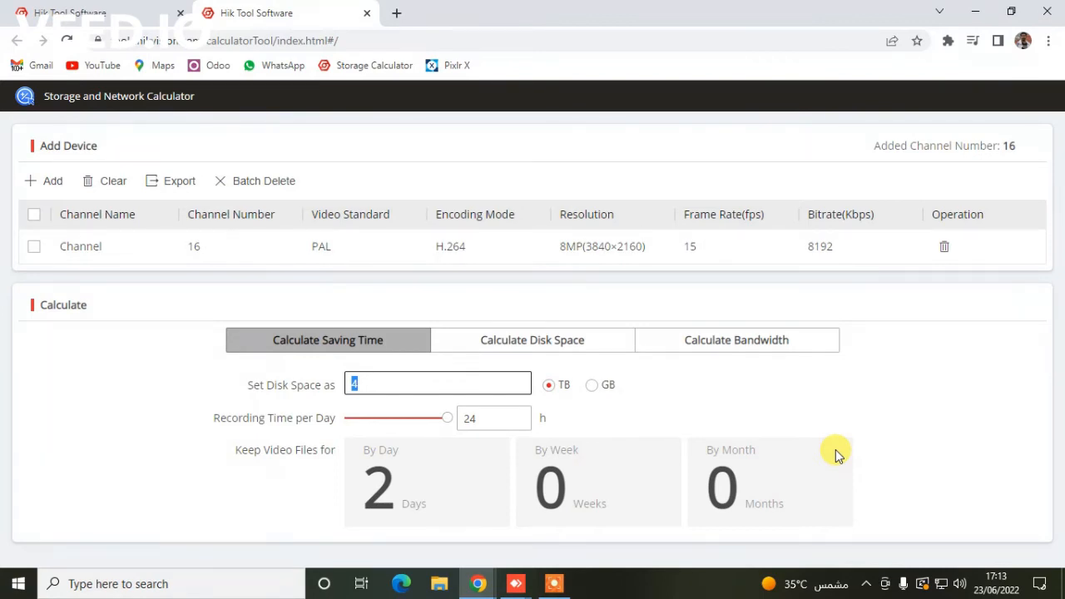
{"action": "type", "text": "16"}
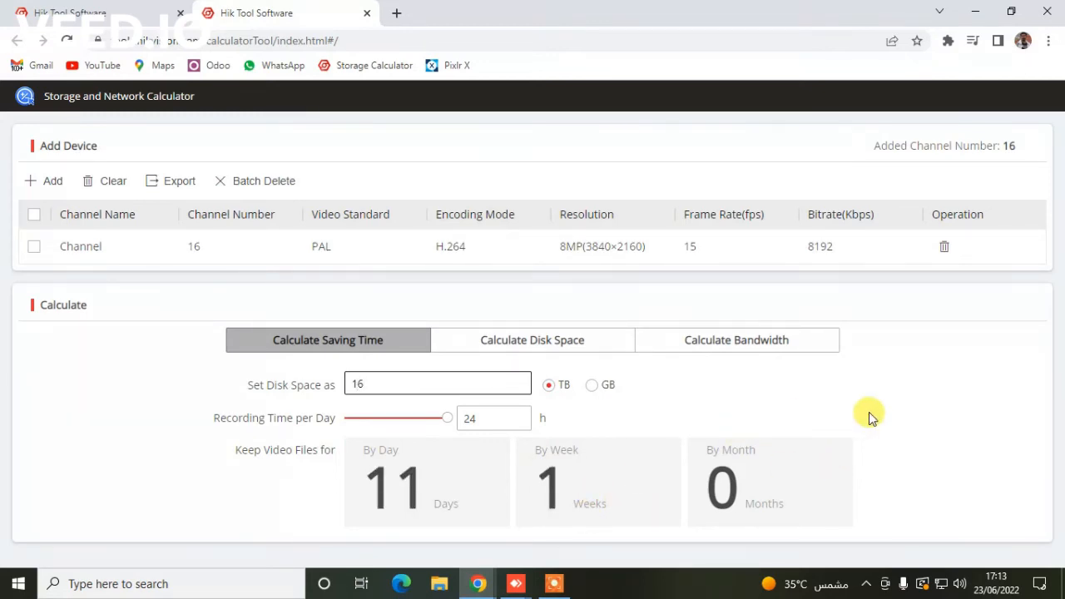
{"action": "left_click_drag", "start_coordinate": [232, 451], "coordinate": [386, 470]}
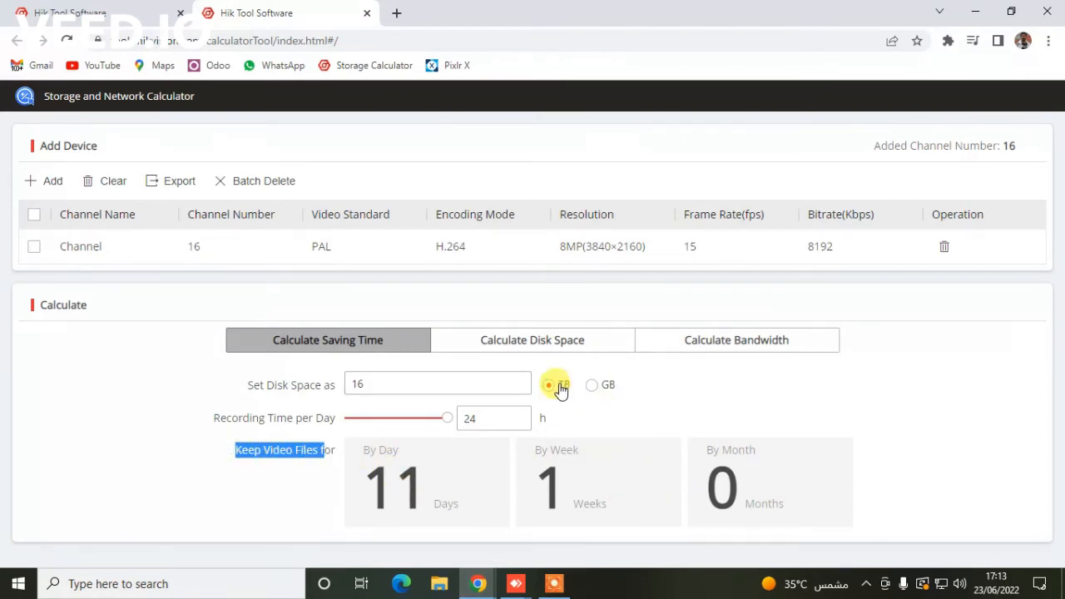
{"action": "left_click_drag", "start_coordinate": [447, 419], "coordinate": [431, 418]}
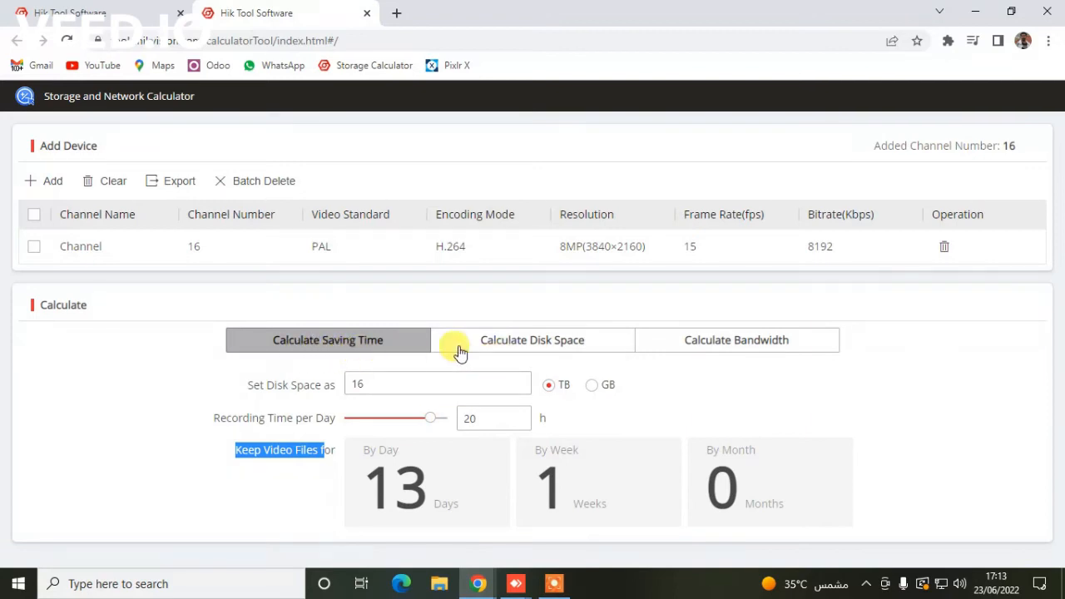
- Calculate the required disk space for a saving time of 3 months and highlight the result
{"action": "left_click", "coordinate": [549, 345]}
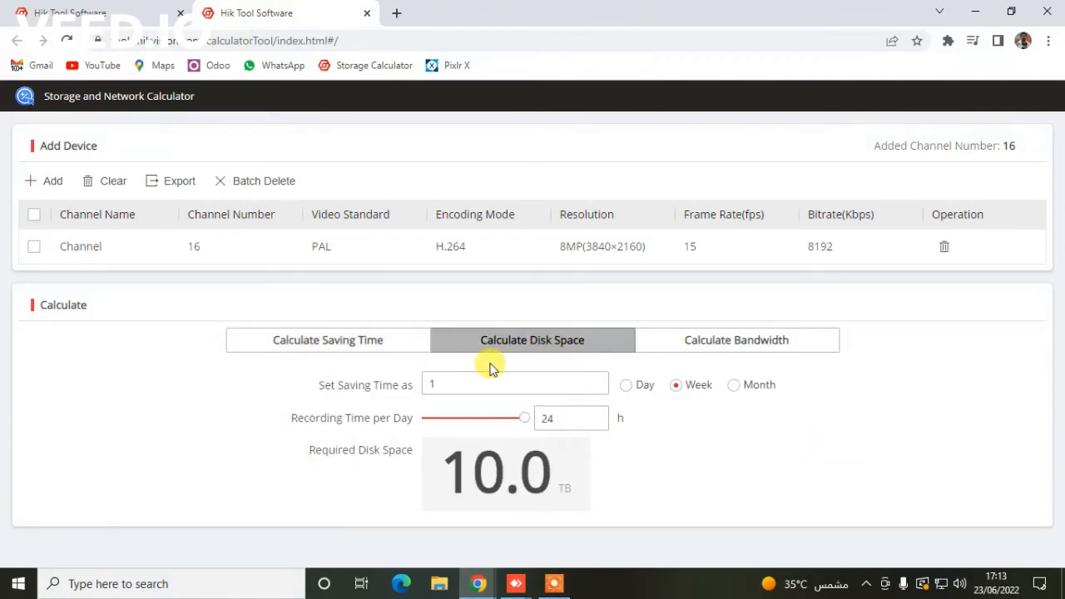
{"action": "left_click", "coordinate": [458, 378]}
{"action": "double_click", "coordinate": [463, 384]}
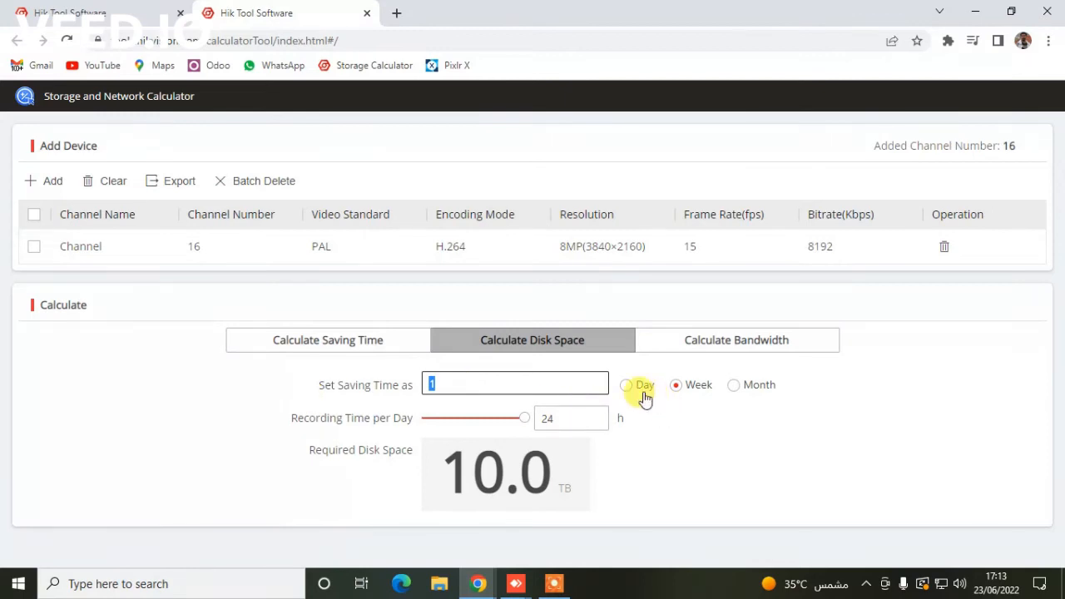
{"action": "left_click", "coordinate": [736, 391]}
{"action": "double_click", "coordinate": [468, 381]}
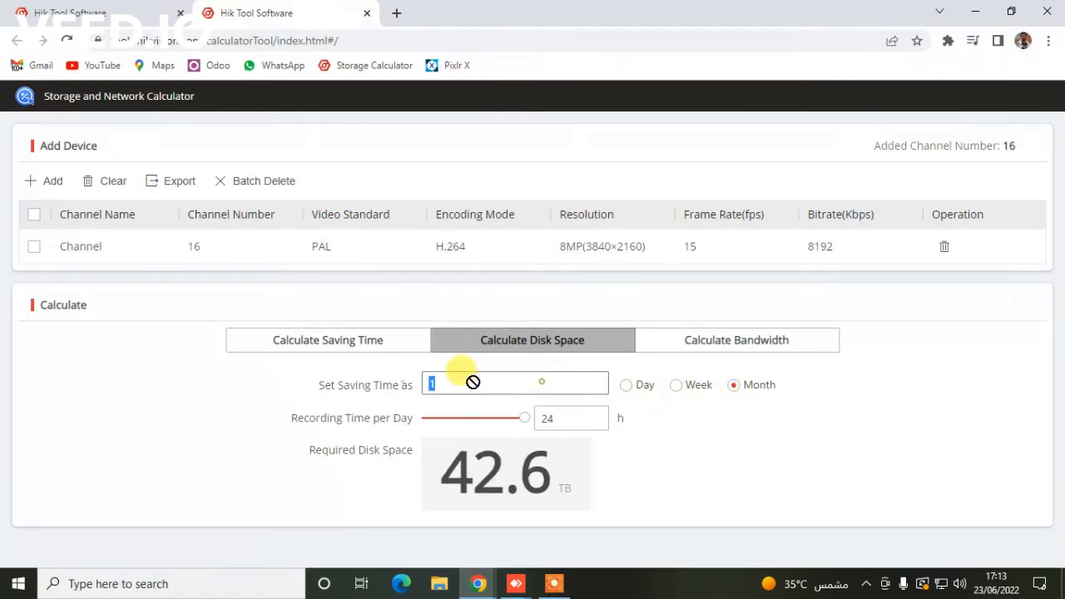
{"action": "type", "text": "3"}
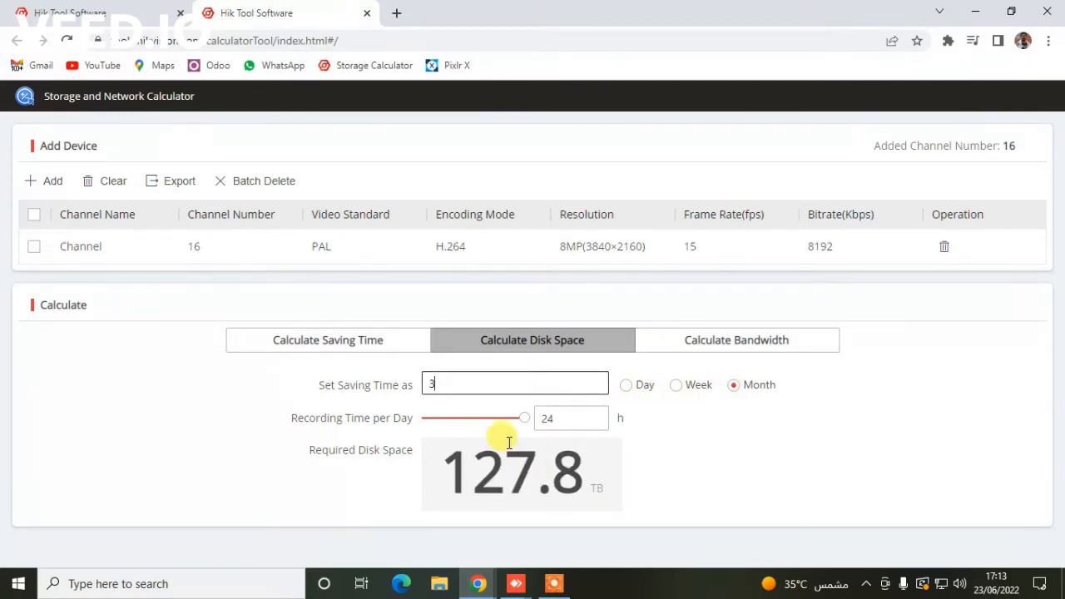
{"action": "left_click", "coordinate": [452, 460]}
{"action": "left_click_drag", "start_coordinate": [452, 460], "coordinate": [539, 468]}
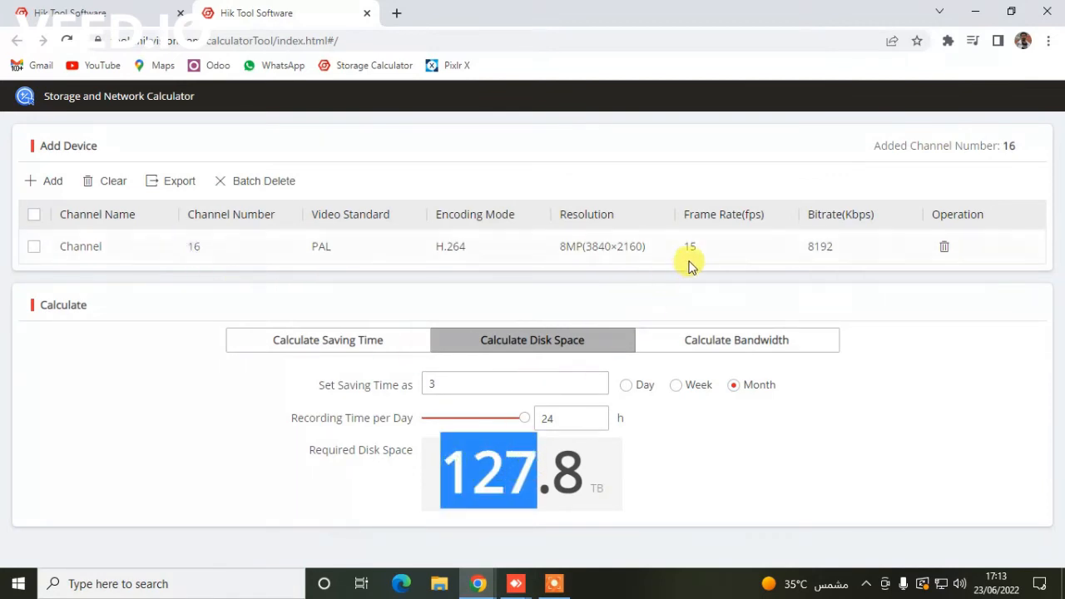
{"action": "left_click", "coordinate": [715, 486]}
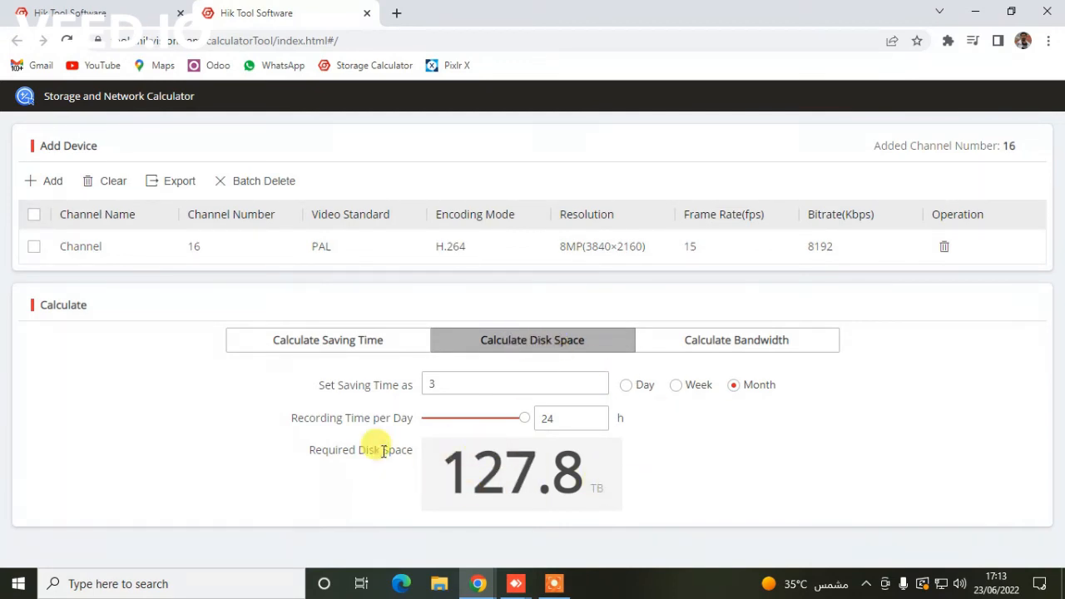
{"action": "left_click_drag", "start_coordinate": [300, 454], "coordinate": [464, 472]}
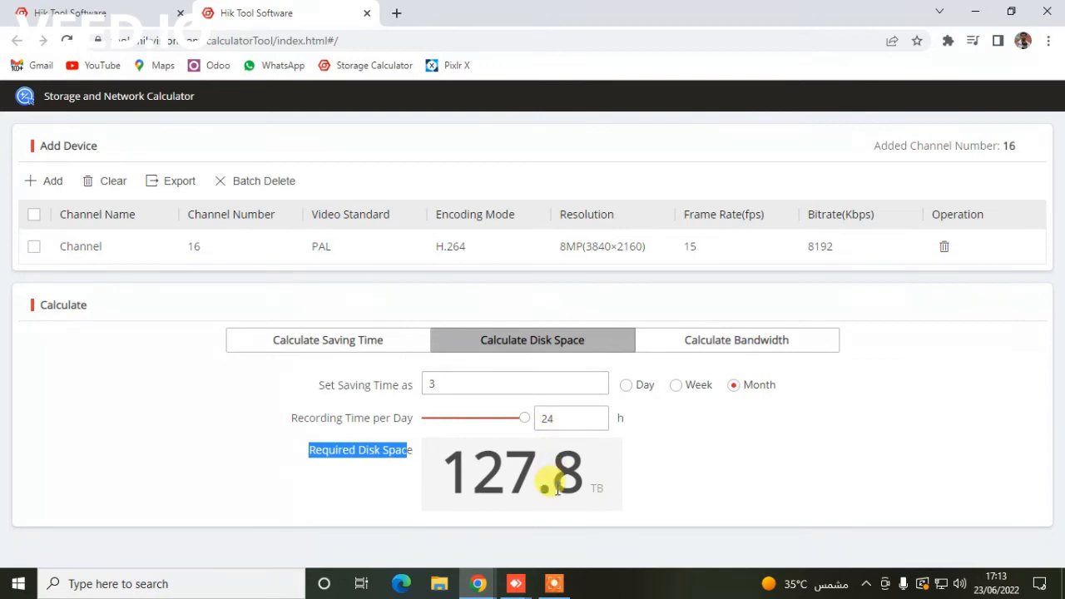
- Set the disk space calculation's recording time per day to 21 h and its saving time to 1 month
{"action": "left_click_drag", "start_coordinate": [524, 422], "coordinate": [514, 418]}
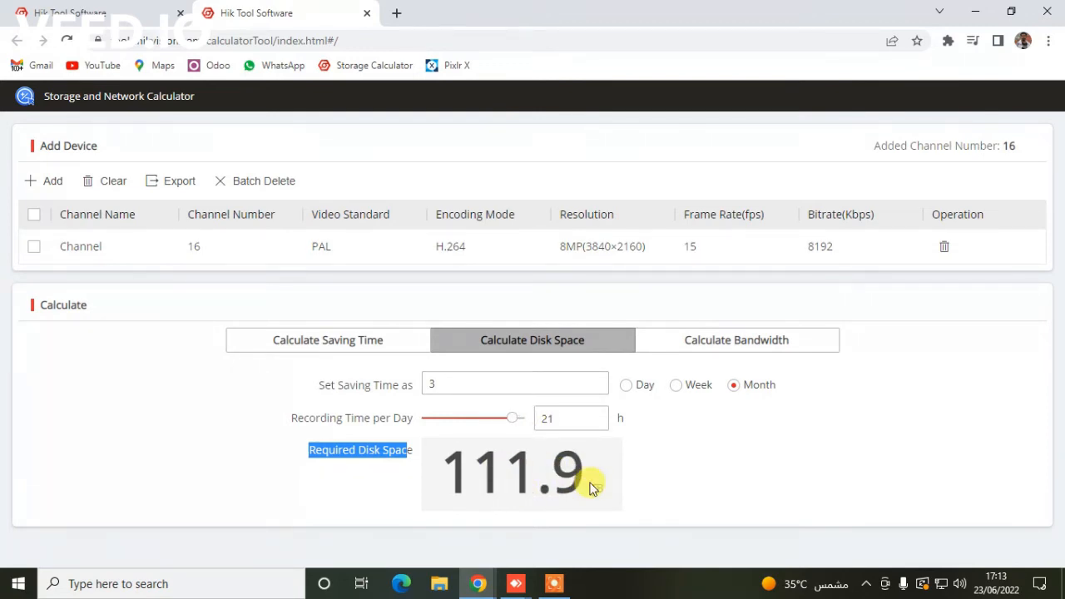
{"action": "double_click", "coordinate": [505, 385]}
{"action": "type", "text": "1"}
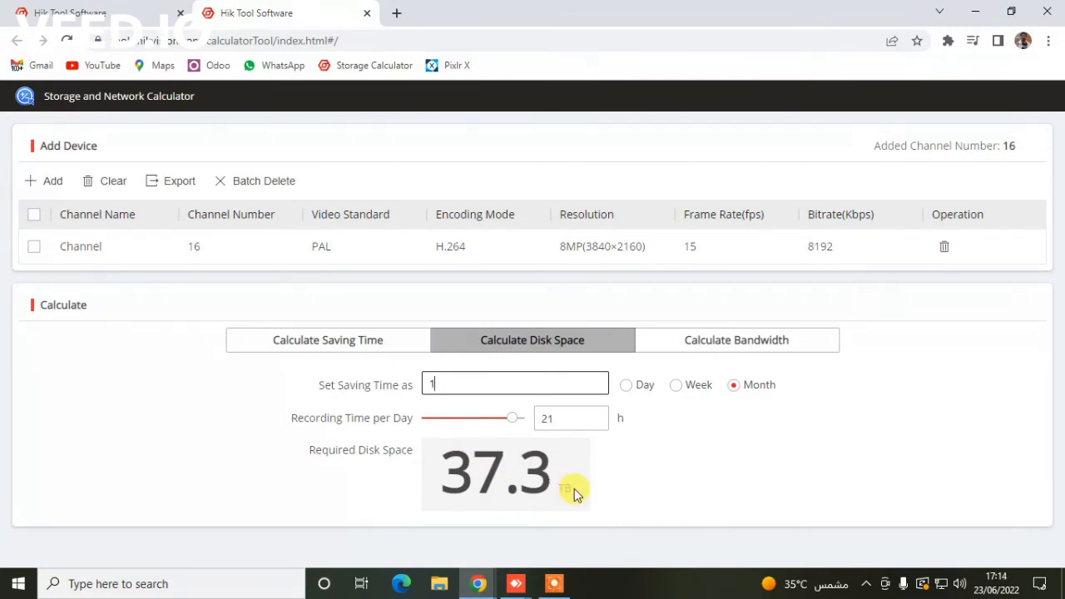
- Return to the saving time calculation, set the disk space to 48 TB and check how long video files are kept
{"action": "left_click", "coordinate": [388, 346]}
{"action": "left_click_drag", "start_coordinate": [399, 380], "coordinate": [139, 374]}
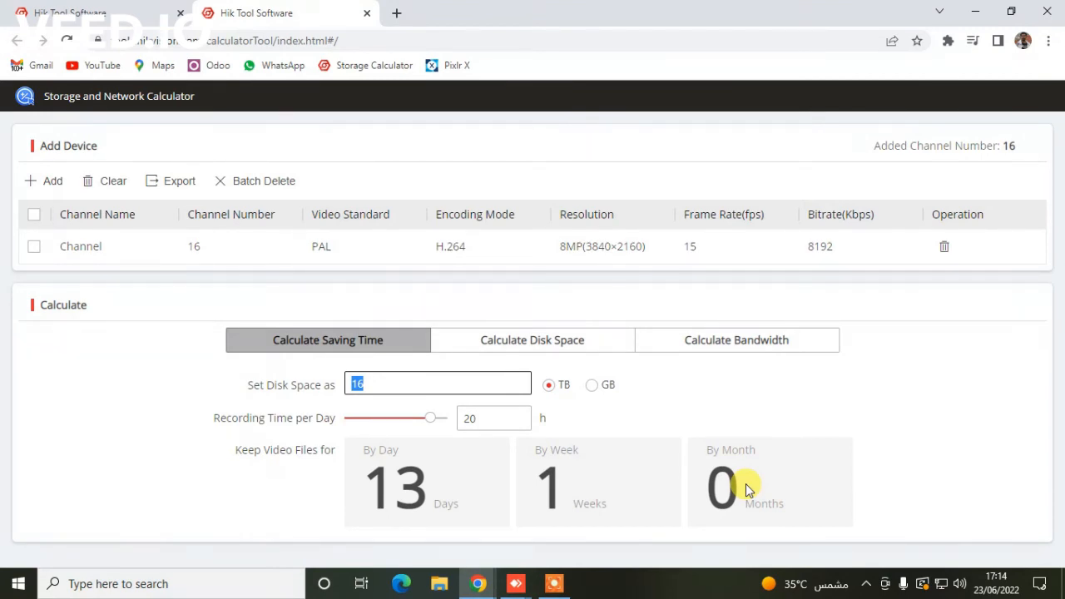
{"action": "type", "text": "48"}
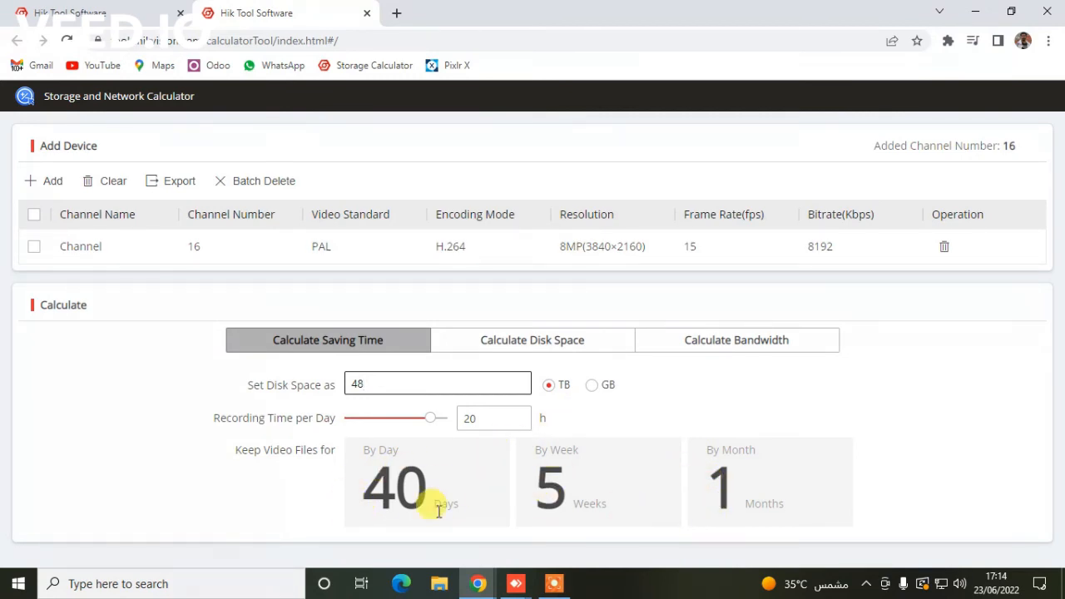
{"action": "left_click_drag", "start_coordinate": [338, 450], "coordinate": [267, 463]}
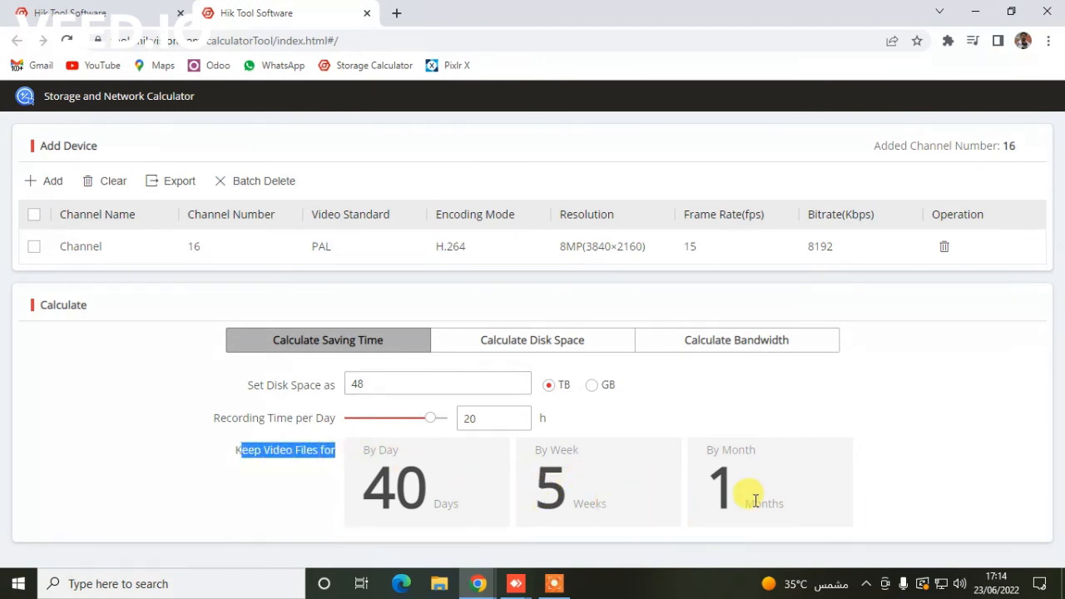
- Calculate the required bandwidth for the added channels and highlight the figure
{"action": "left_click", "coordinate": [723, 350]}
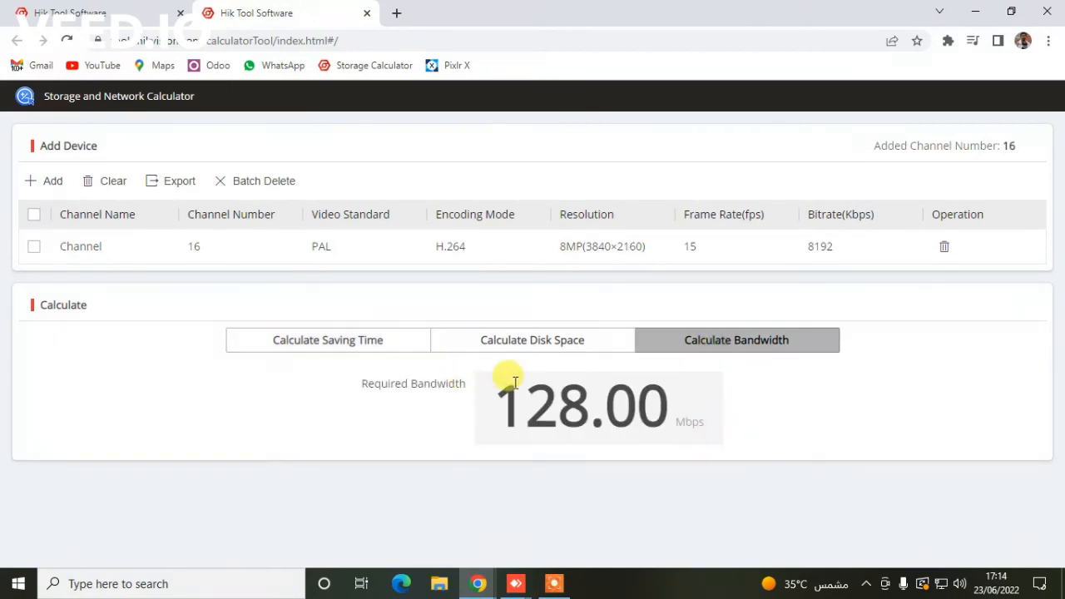
{"action": "left_click_drag", "start_coordinate": [511, 407], "coordinate": [573, 392]}
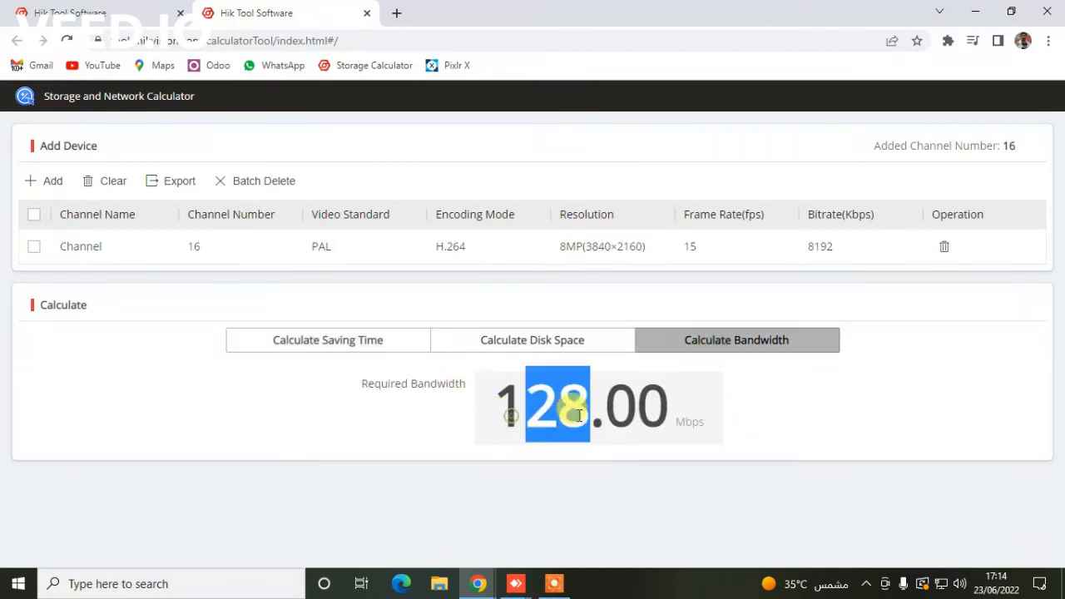
{"action": "left_click_drag", "start_coordinate": [473, 394], "coordinate": [589, 399]}
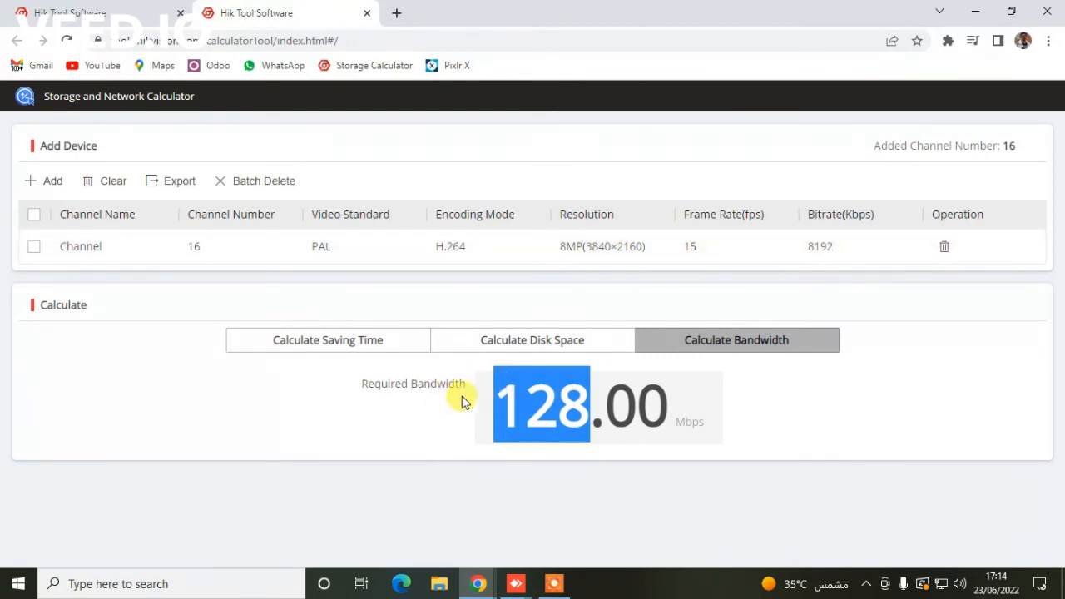
- Return to the disk space calculation and set the saving time to 3 months
{"action": "left_click", "coordinate": [468, 349]}
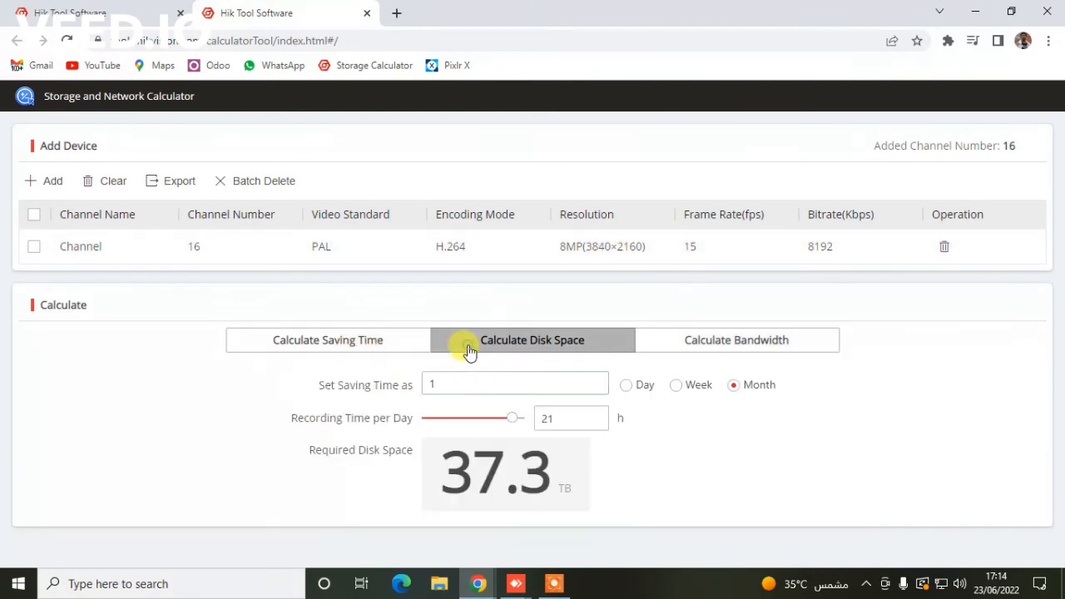
{"action": "double_click", "coordinate": [504, 384]}
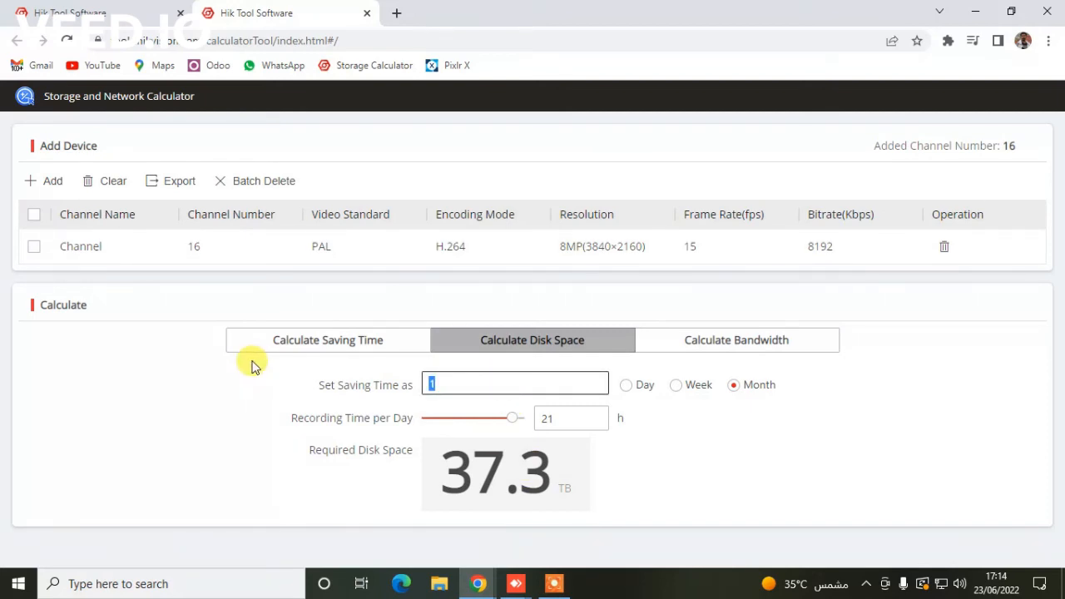
{"action": "type", "text": "3"}
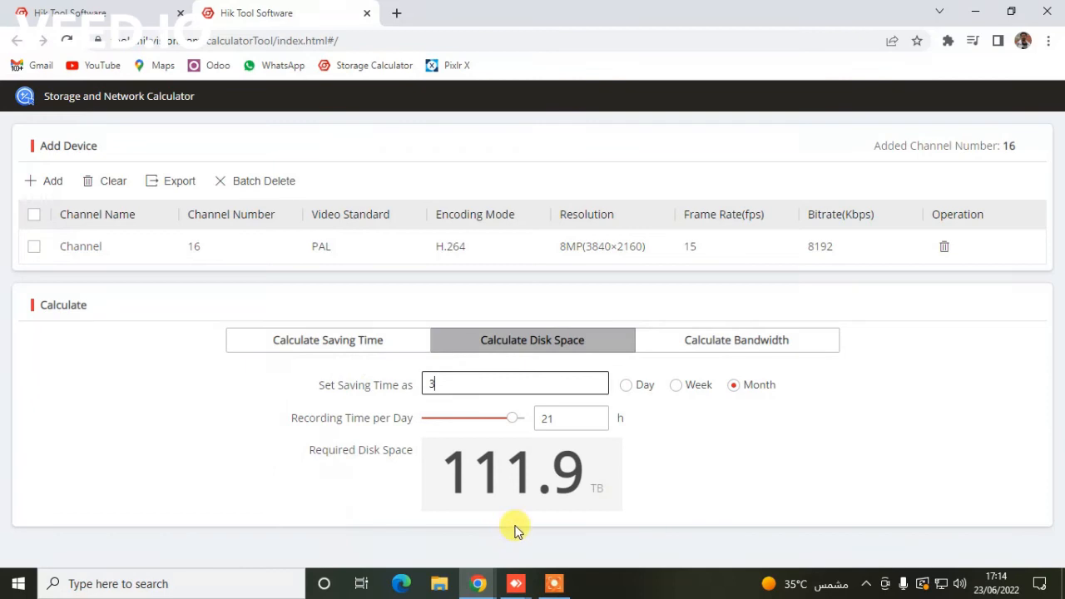
- Try the H.265+ encoding mode on the channel at 8MP(3840×2160) to compare the required disk space
{"action": "left_click", "coordinate": [497, 248]}
{"action": "left_click", "coordinate": [529, 250]}
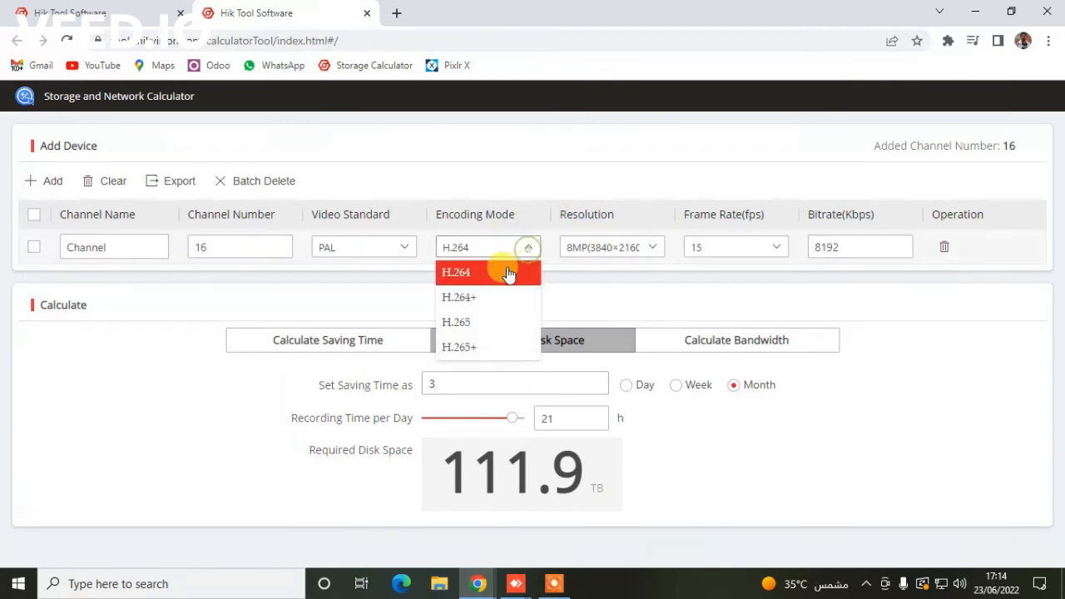
{"action": "left_click", "coordinate": [475, 347]}
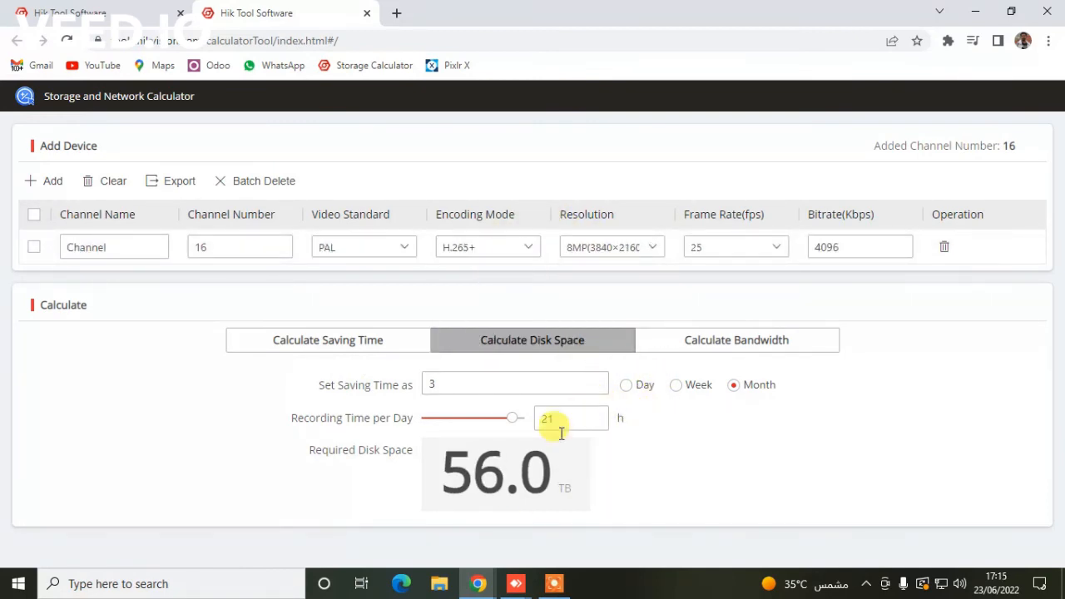
- Switch the channel's encoding mode to H.265 and set its resolution to 8MP(3840×2160) to compare the required disk space
{"action": "left_click", "coordinate": [530, 247]}
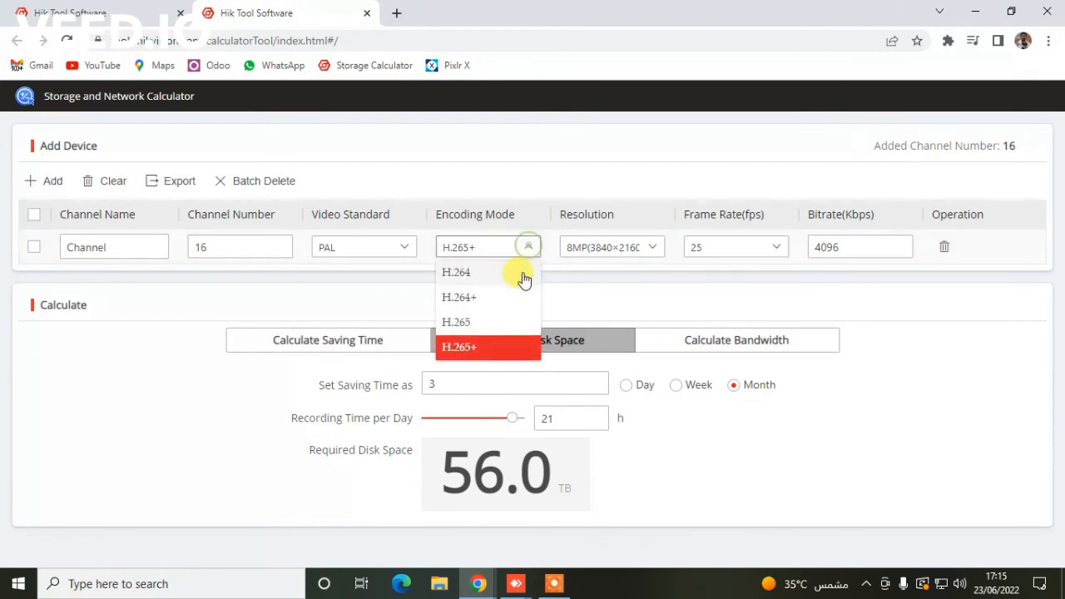
{"action": "left_click", "coordinate": [487, 324]}
{"action": "left_click", "coordinate": [636, 249]}
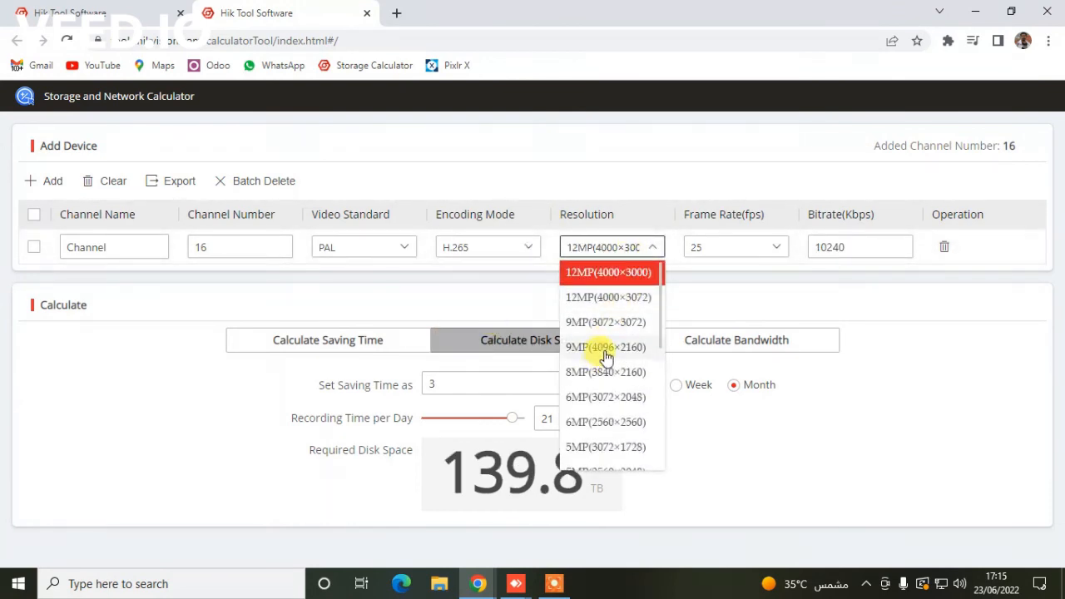
{"action": "left_click", "coordinate": [604, 372]}
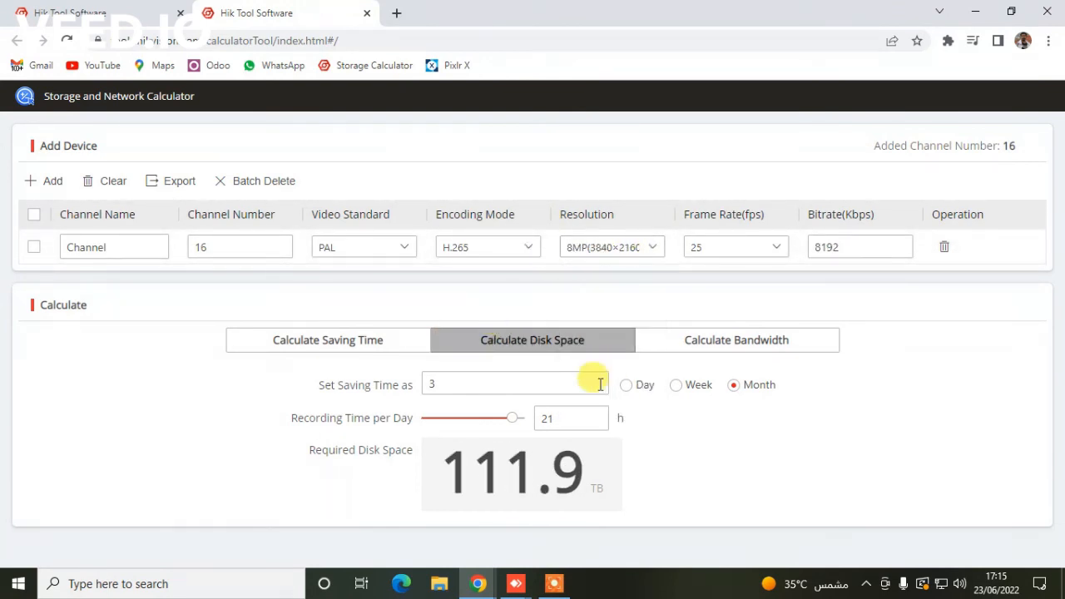
- Try the H.264+ encoding mode on the channel with the resolution set to 8MP(3840×2160) for comparison
{"action": "left_click", "coordinate": [533, 240]}
{"action": "left_click", "coordinate": [491, 297]}
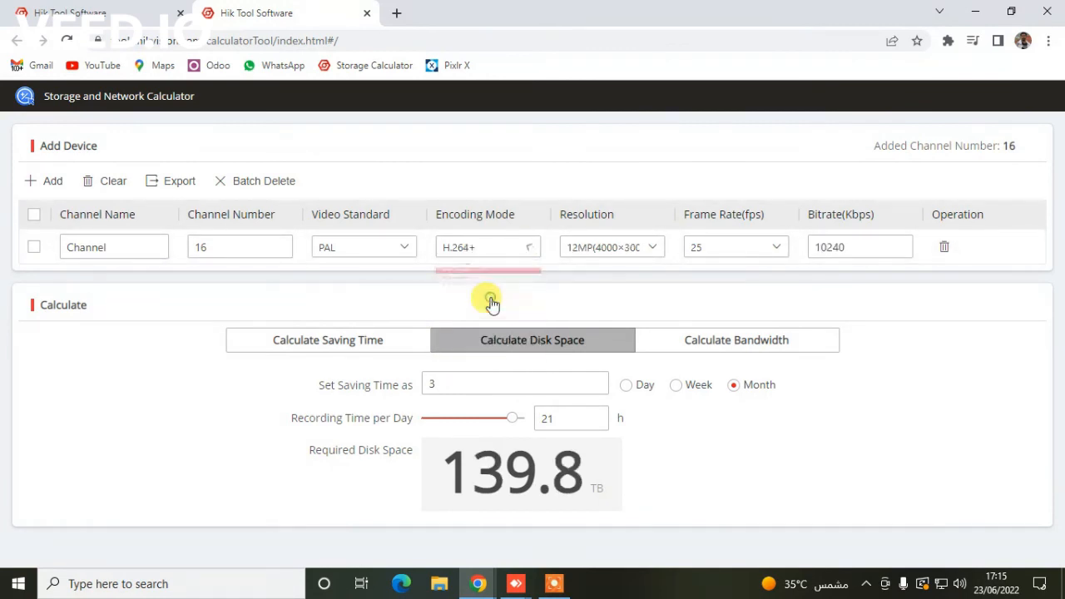
{"action": "left_click", "coordinate": [623, 242]}
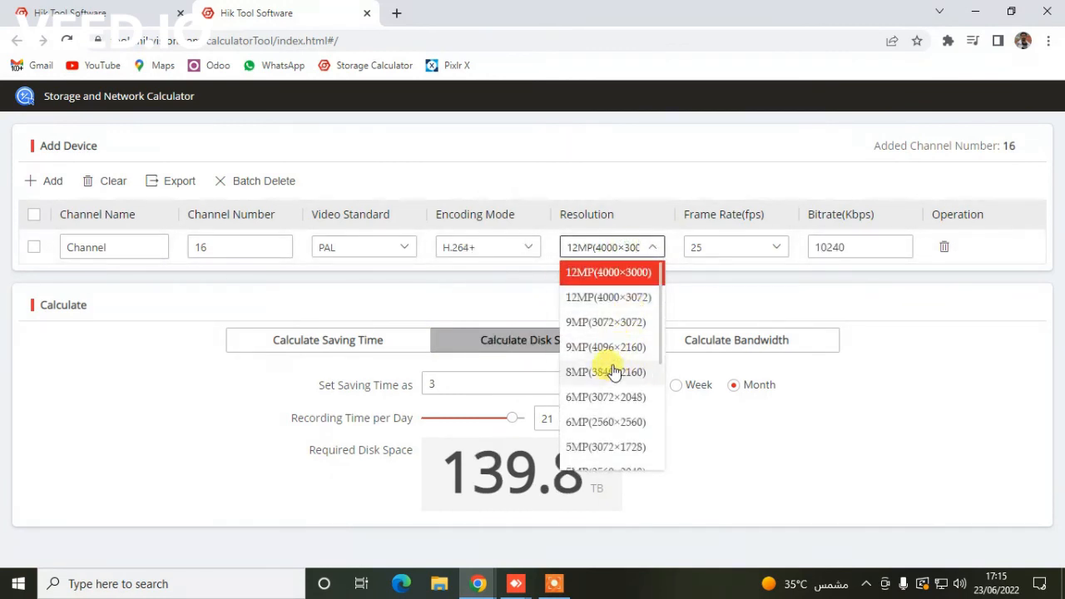
{"action": "left_click", "coordinate": [610, 372]}
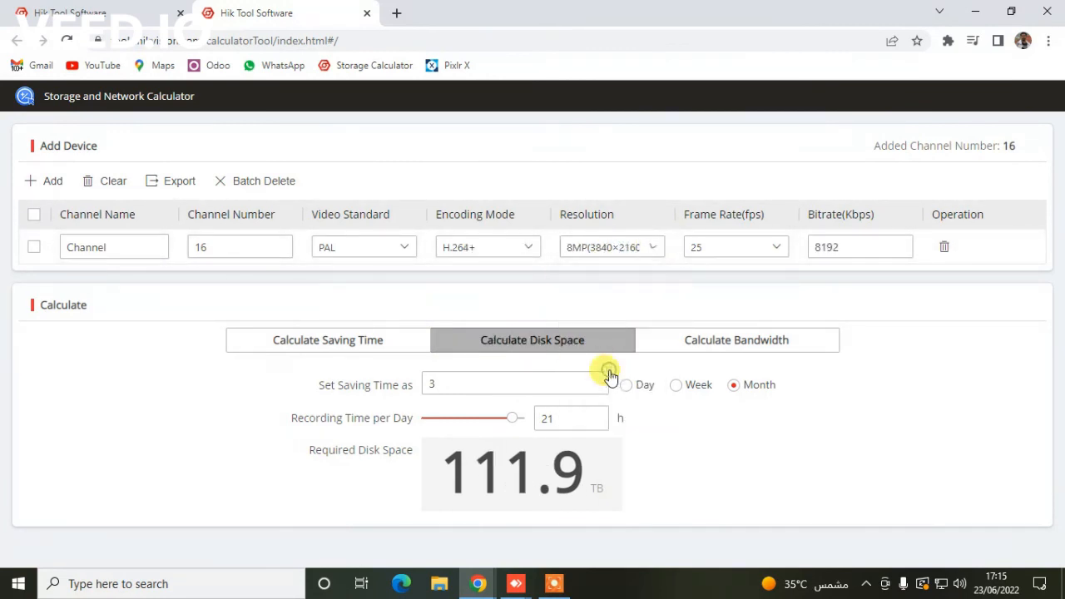
- Set the channel back to H.264 encoding with 8MP(3840×2160) resolution and a frame rate of 15 fps
{"action": "left_click", "coordinate": [525, 250]}
{"action": "left_click", "coordinate": [495, 277]}
{"action": "left_click", "coordinate": [589, 247]}
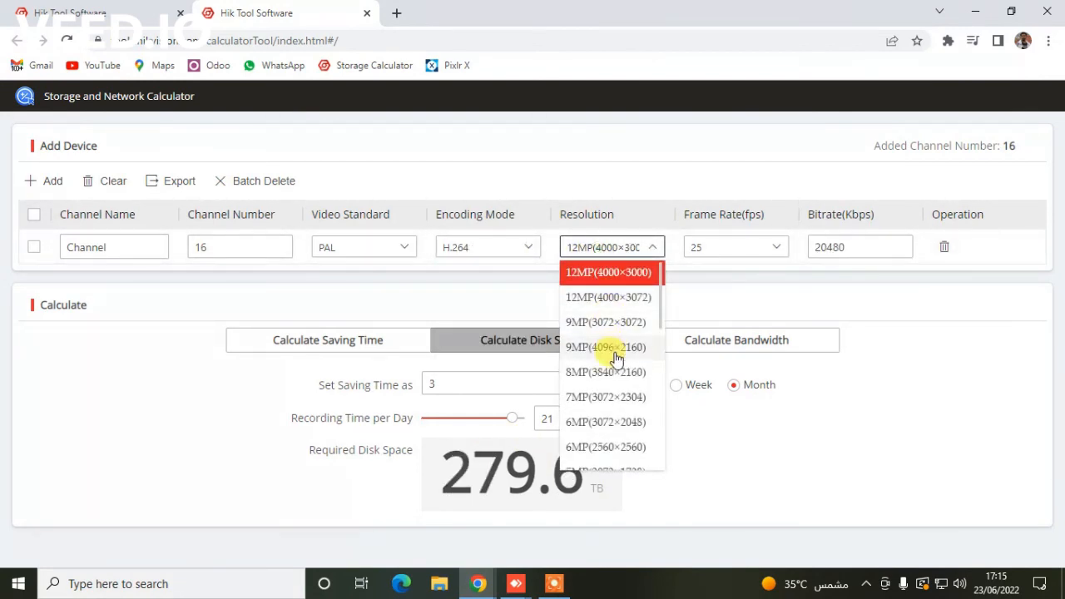
{"action": "left_click", "coordinate": [606, 372]}
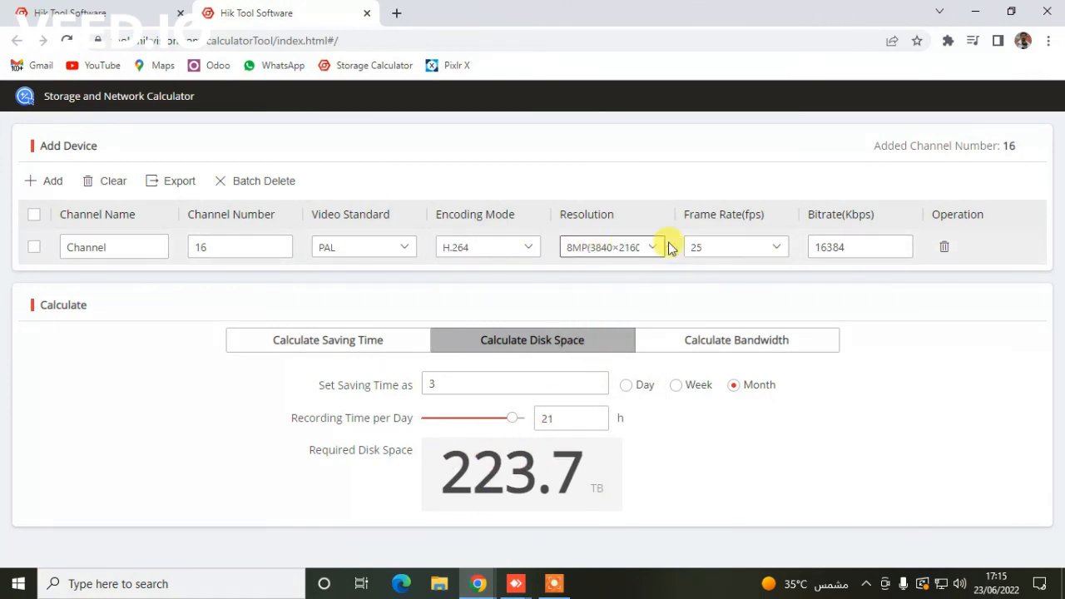
{"action": "left_click", "coordinate": [703, 243]}
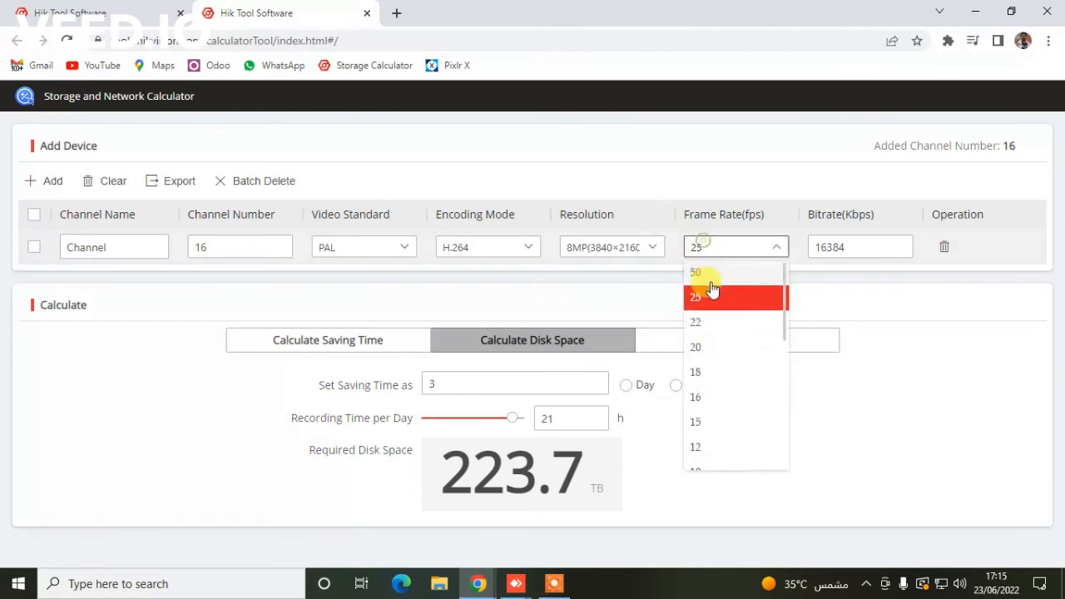
{"action": "left_click", "coordinate": [701, 422]}
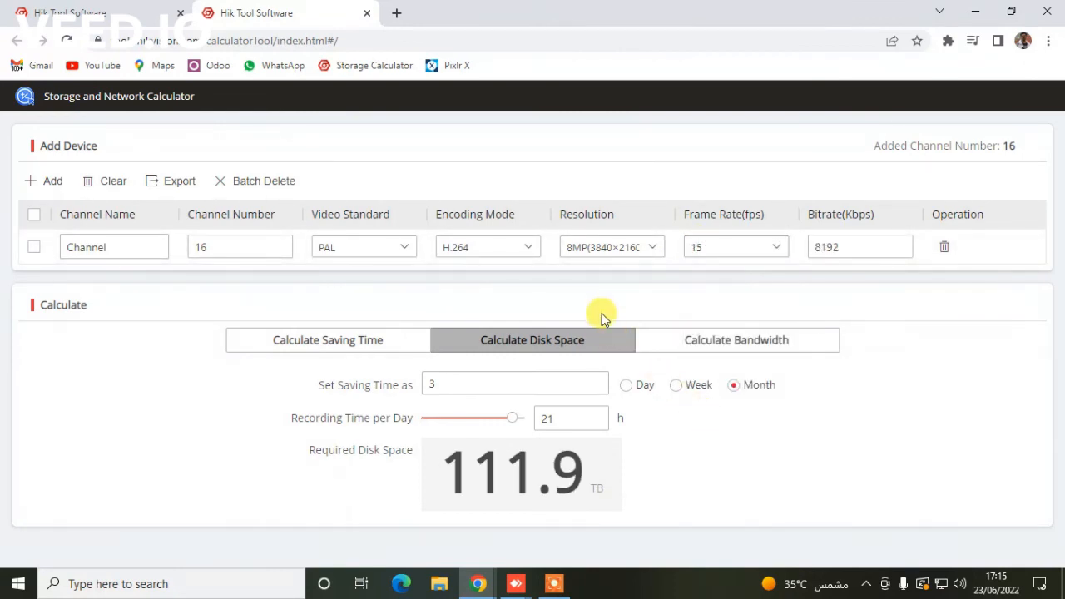
- Set the channel to H.265+ encoding, 8MP(3840×2160) and 15 fps, and highlight the channel number and saving time behind the disk space result
{"action": "left_click", "coordinate": [520, 245]}
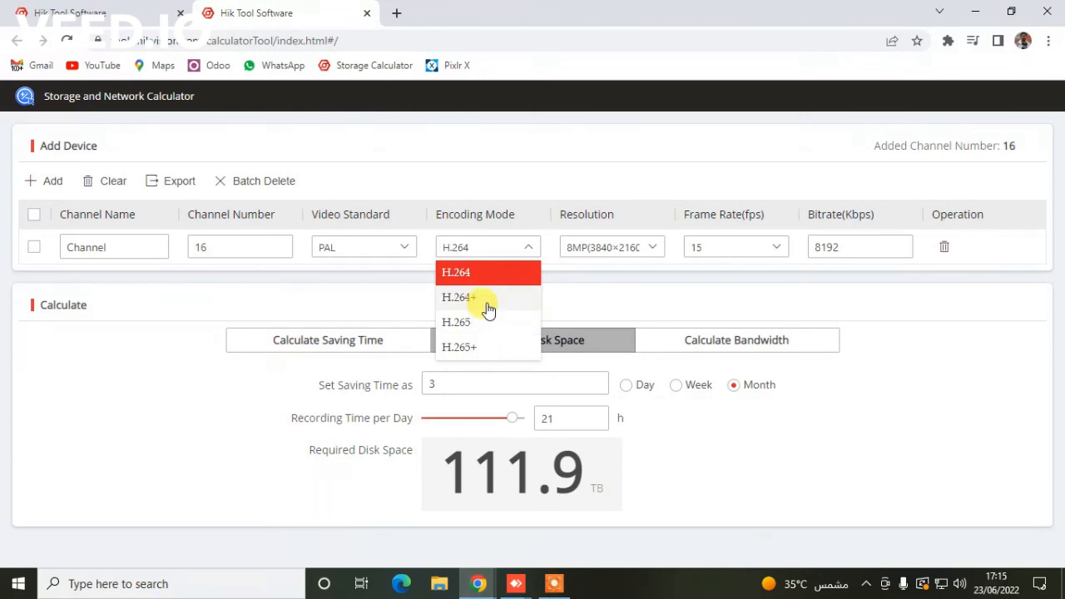
{"action": "left_click", "coordinate": [487, 347]}
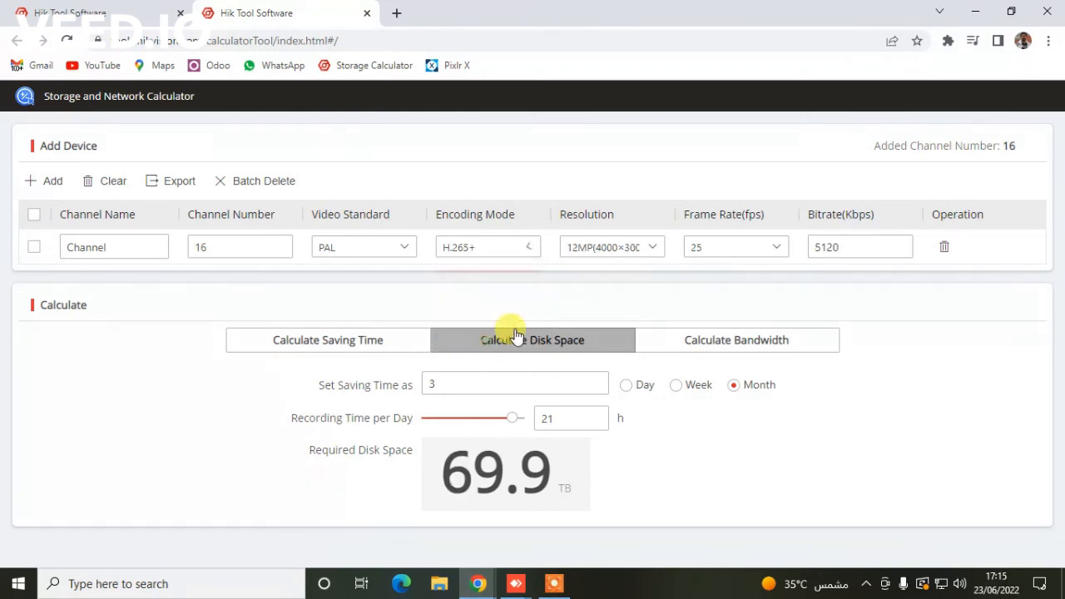
{"action": "left_click", "coordinate": [649, 249]}
{"action": "left_click", "coordinate": [609, 372]}
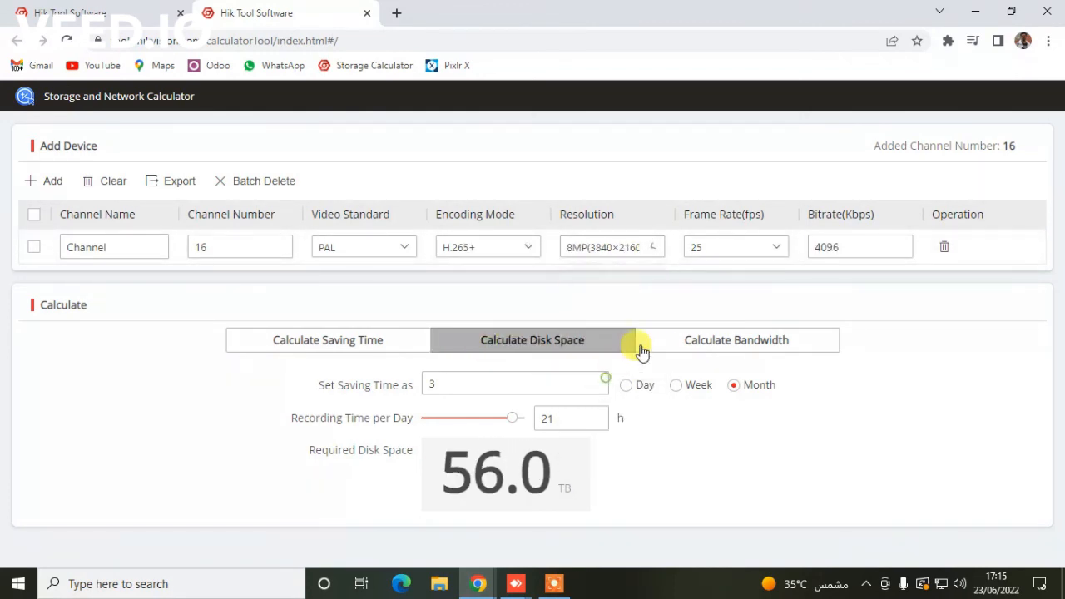
{"action": "left_click", "coordinate": [740, 255]}
{"action": "left_click", "coordinate": [697, 424]}
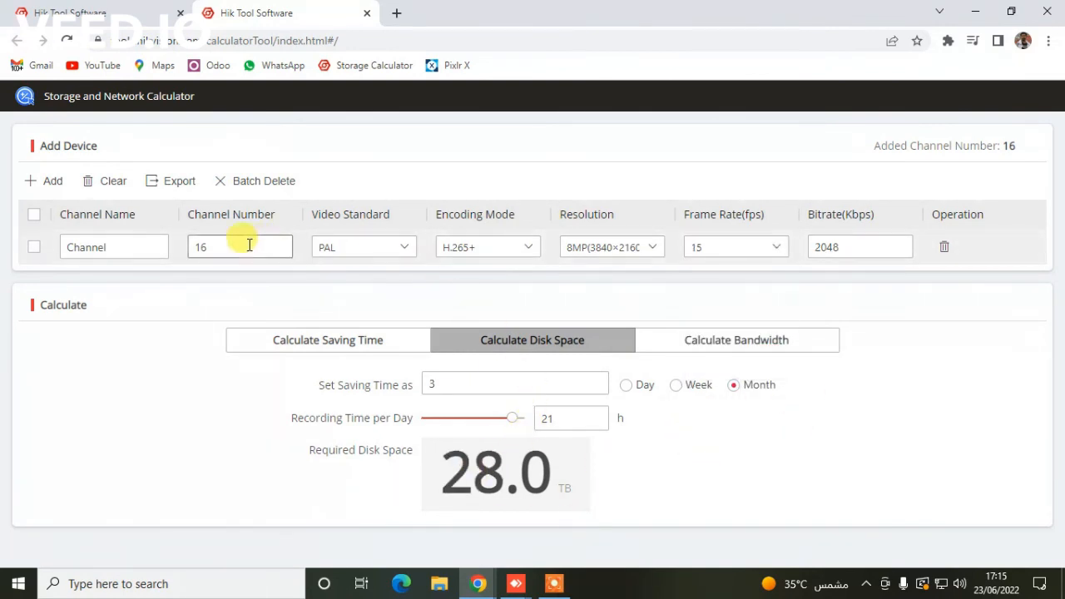
{"action": "double_click", "coordinate": [213, 243]}
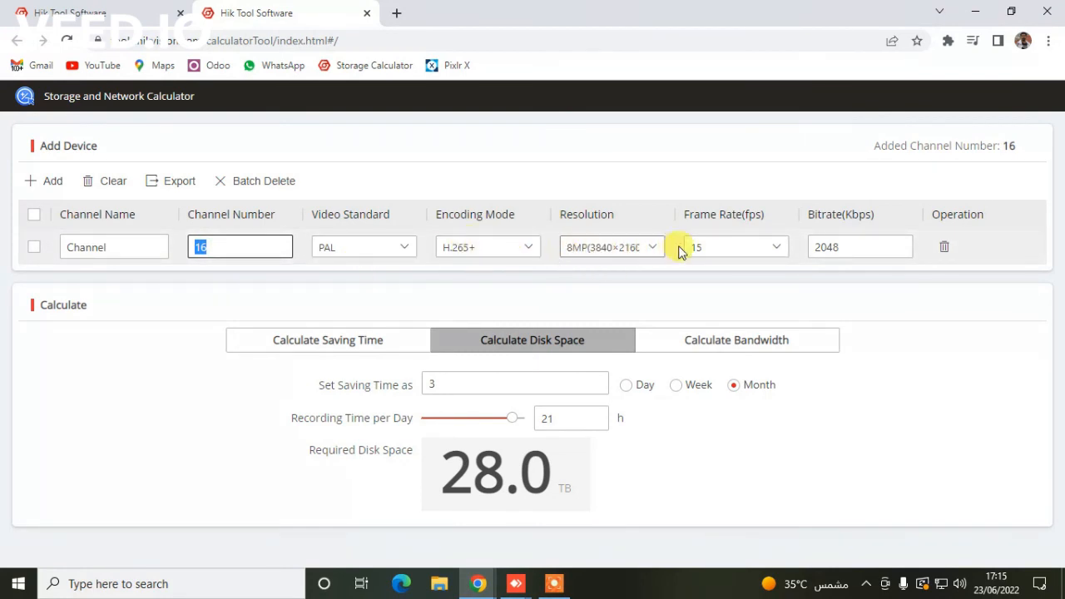
{"action": "double_click", "coordinate": [431, 382]}
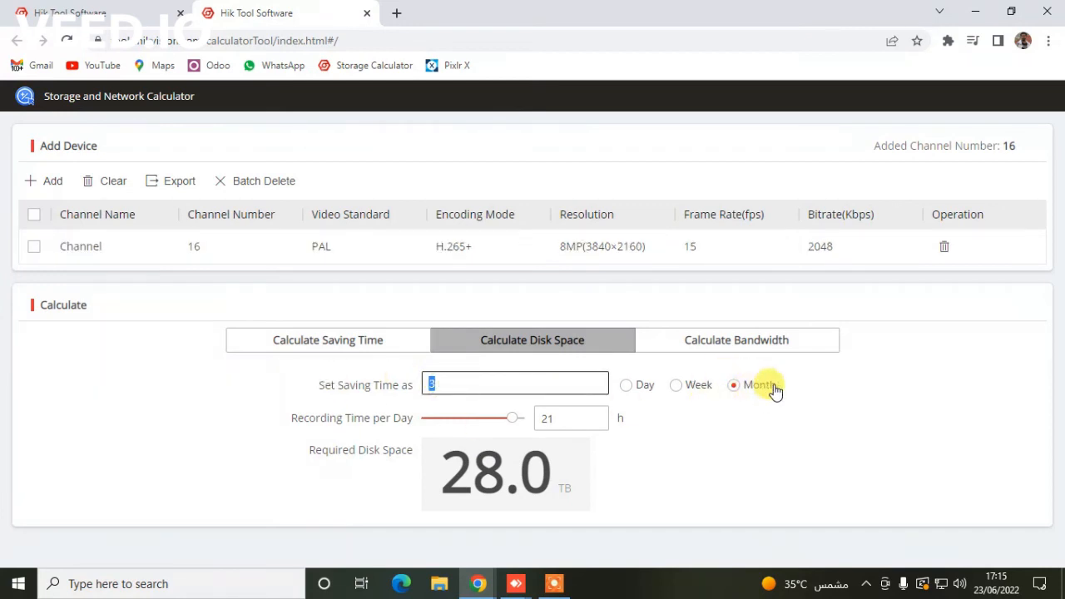